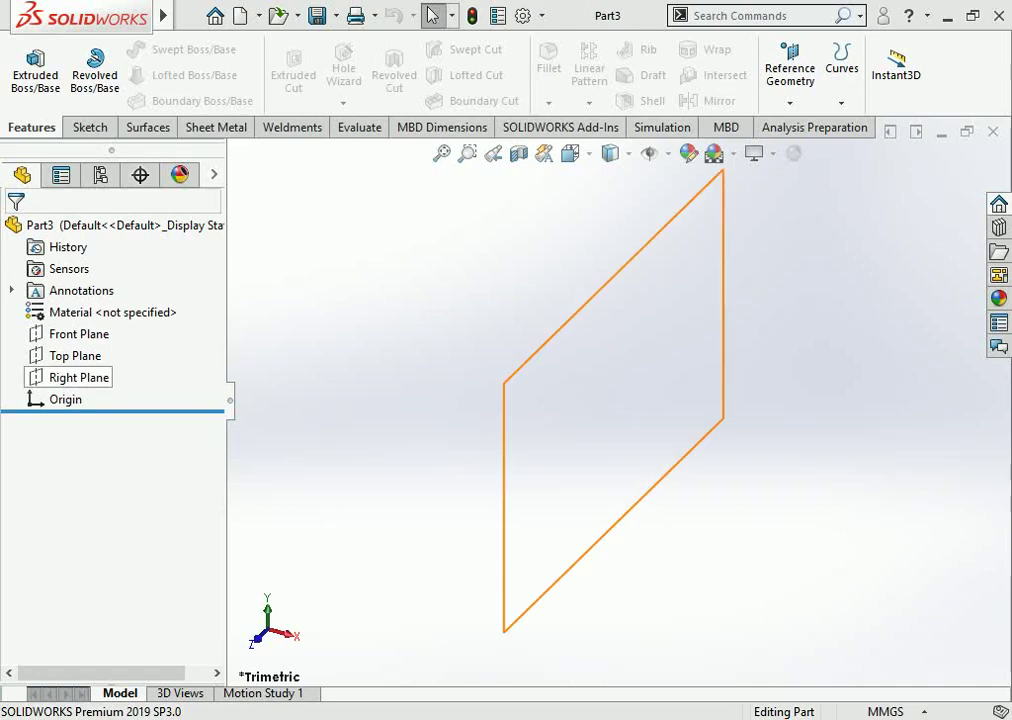
Start a new sketch on the Front Plane of Part3
left_click(79, 334)
left_click(81, 300)
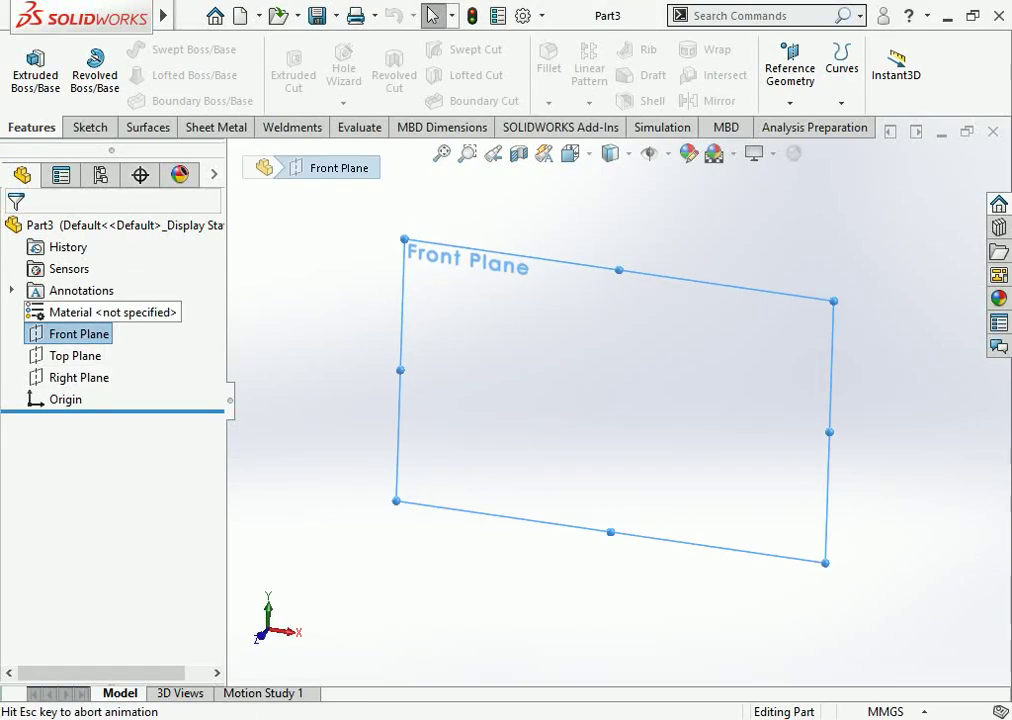
Draw a horizontal midpoint line centred on the origin and dimension it 300 mm
left_click(148, 49)
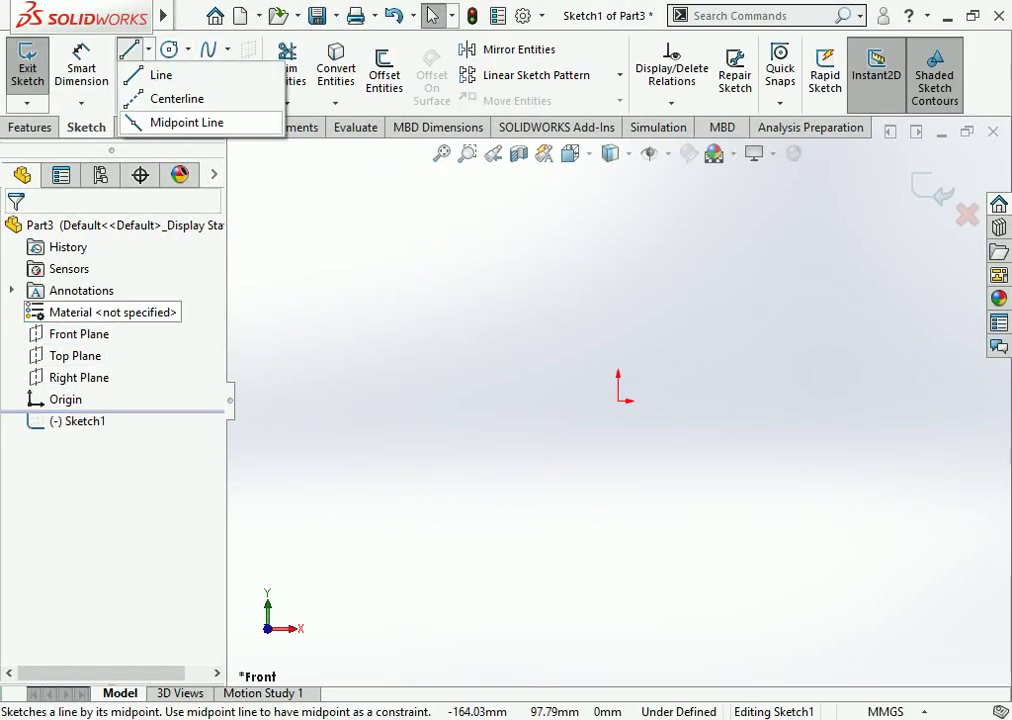
left_click(187, 122)
left_click(618, 400)
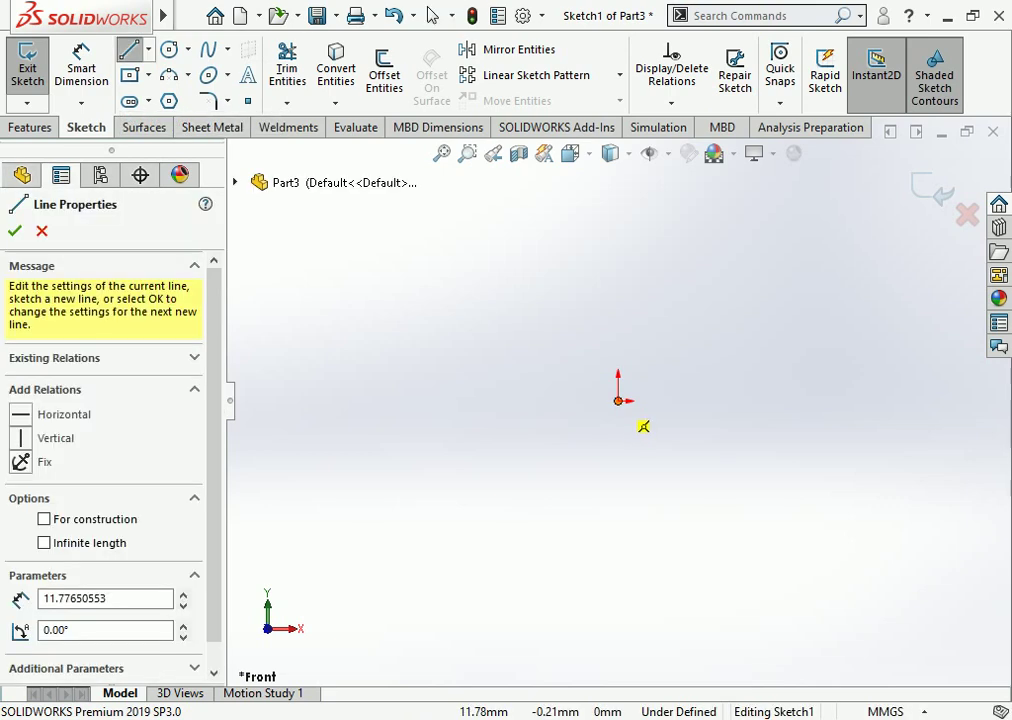
left_click(962, 401)
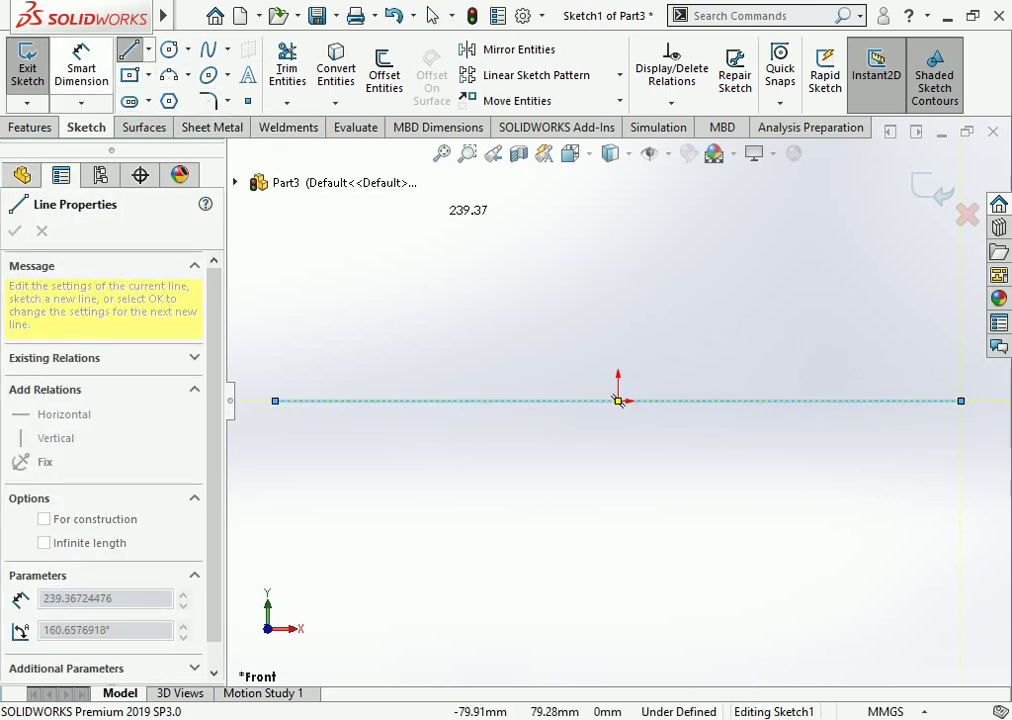
left_click(80, 50)
left_click(450, 401)
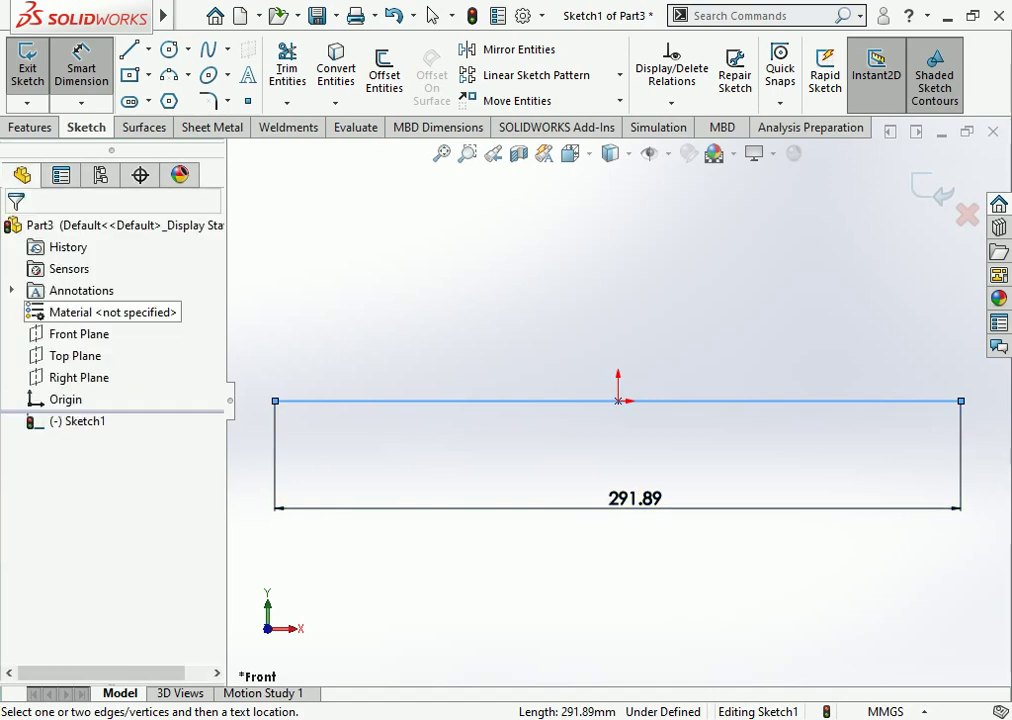
left_click(648, 500)
type("300")
key("Return")
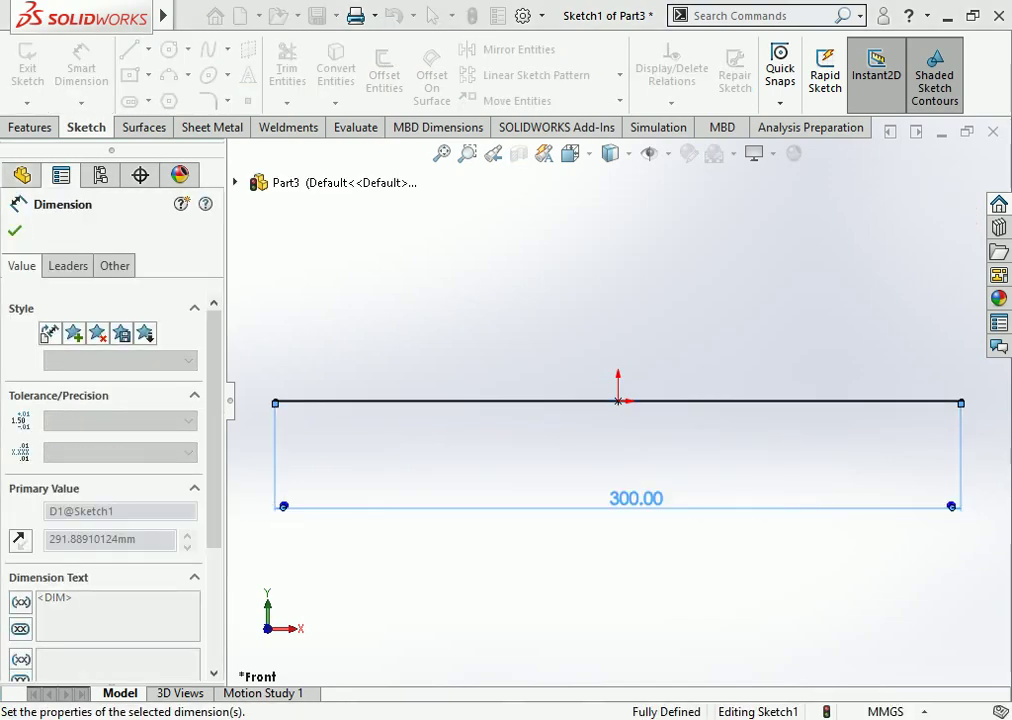
Convert the 300 mm horizontal line to construction geometry
left_click(432, 15)
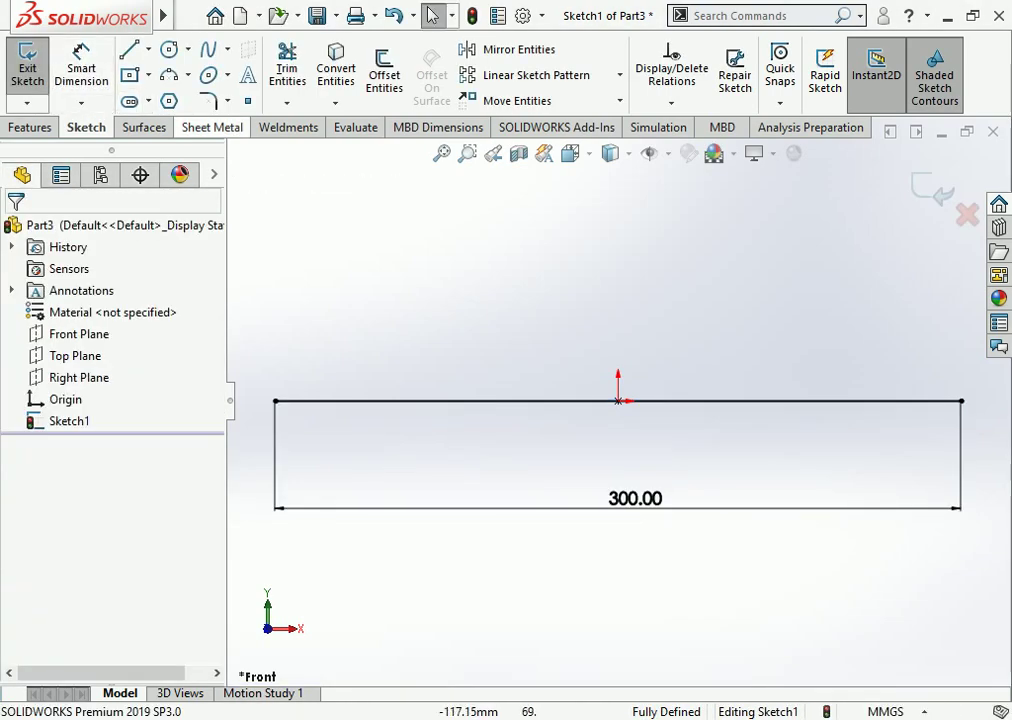
left_click(590, 401)
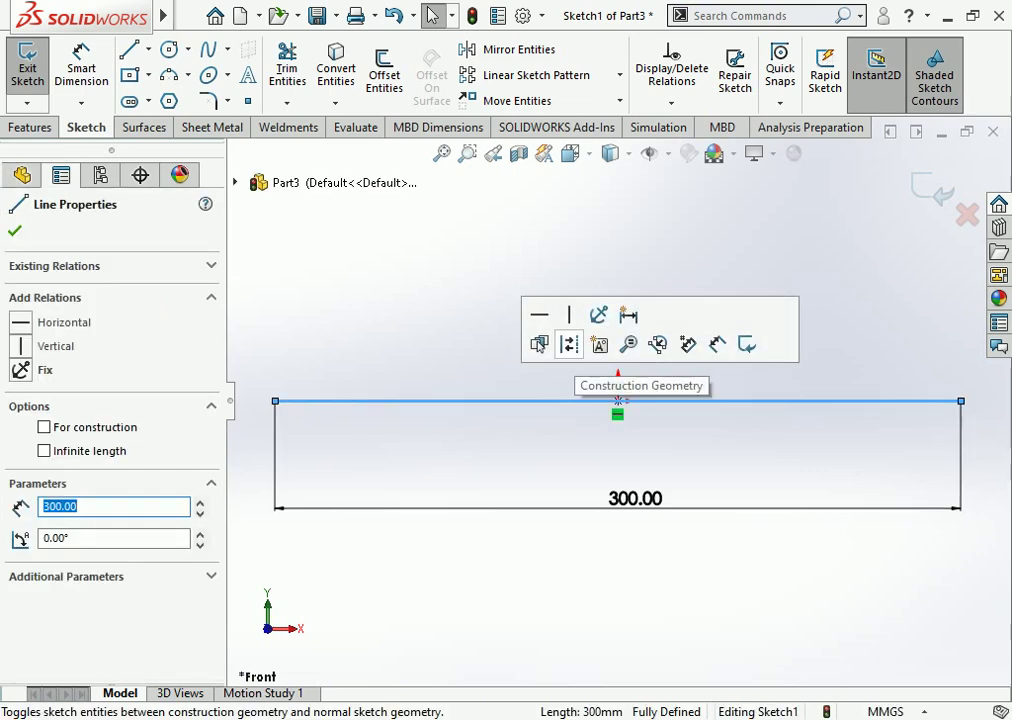
left_click(598, 346)
Draw a short vertical centerline upward from the sketch origin
left_click(148, 49)
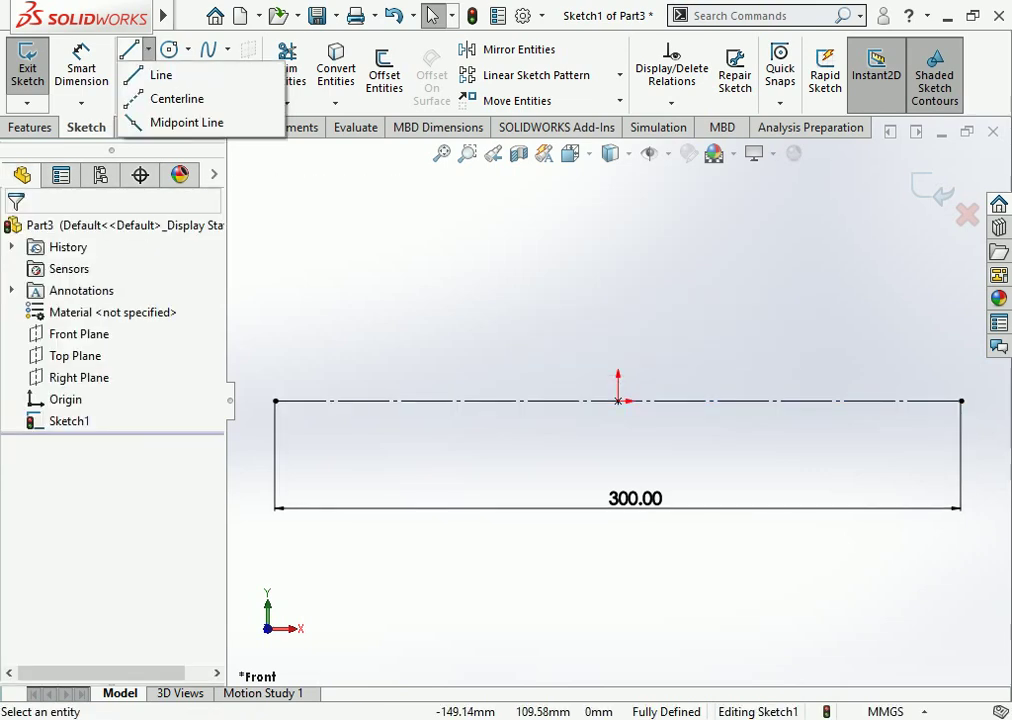
left_click(172, 97)
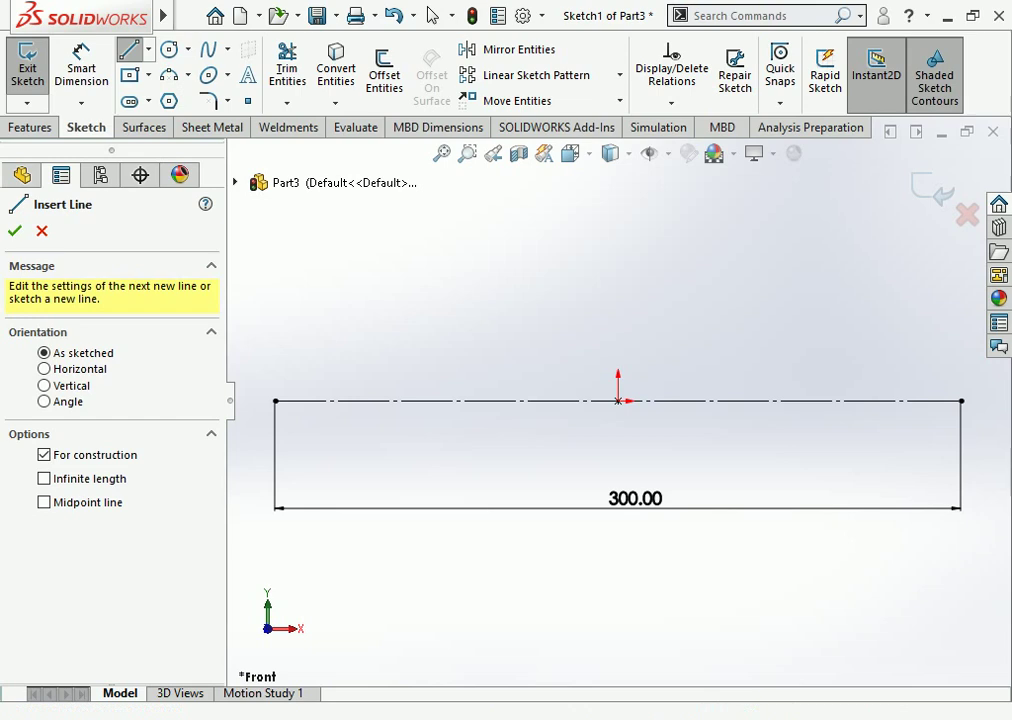
left_click(618, 401)
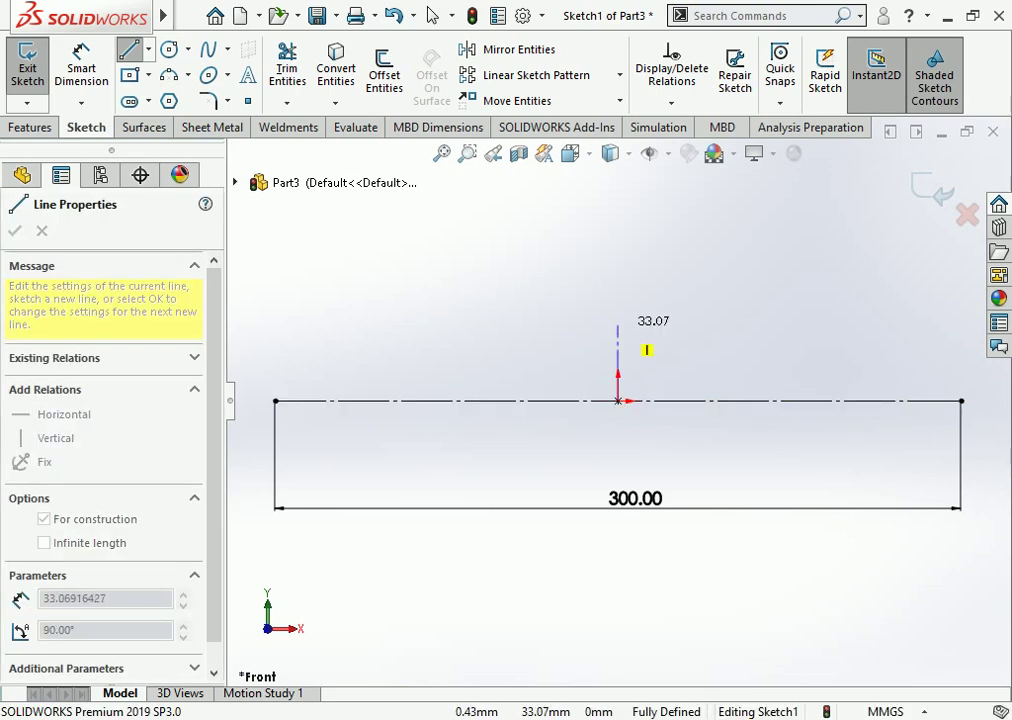
left_click(618, 334)
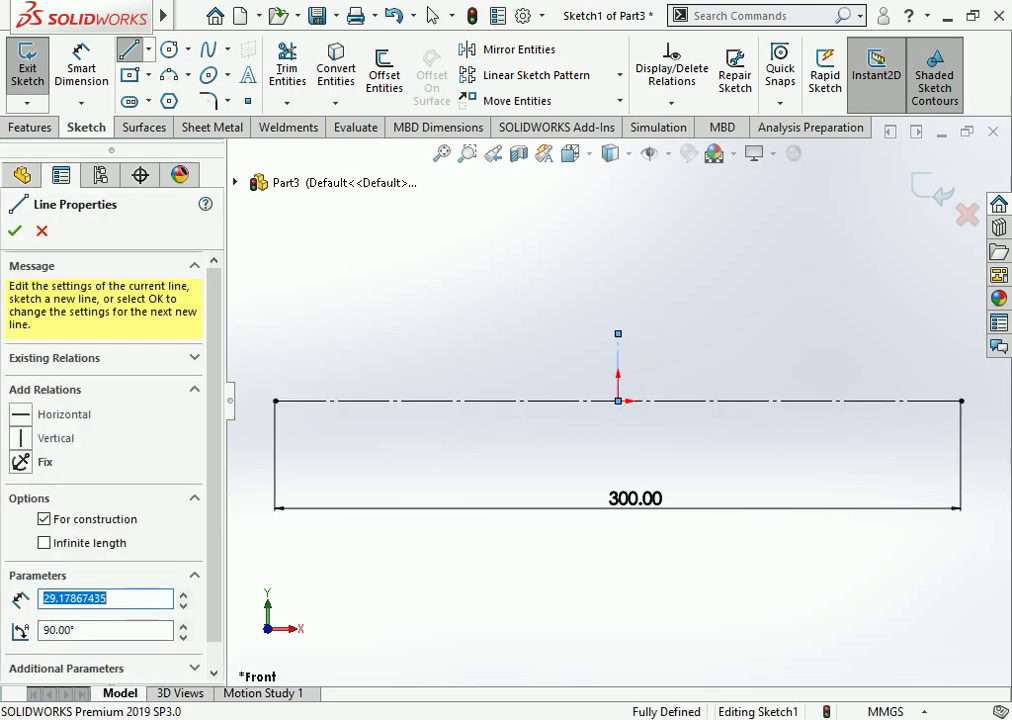
key("Escape")
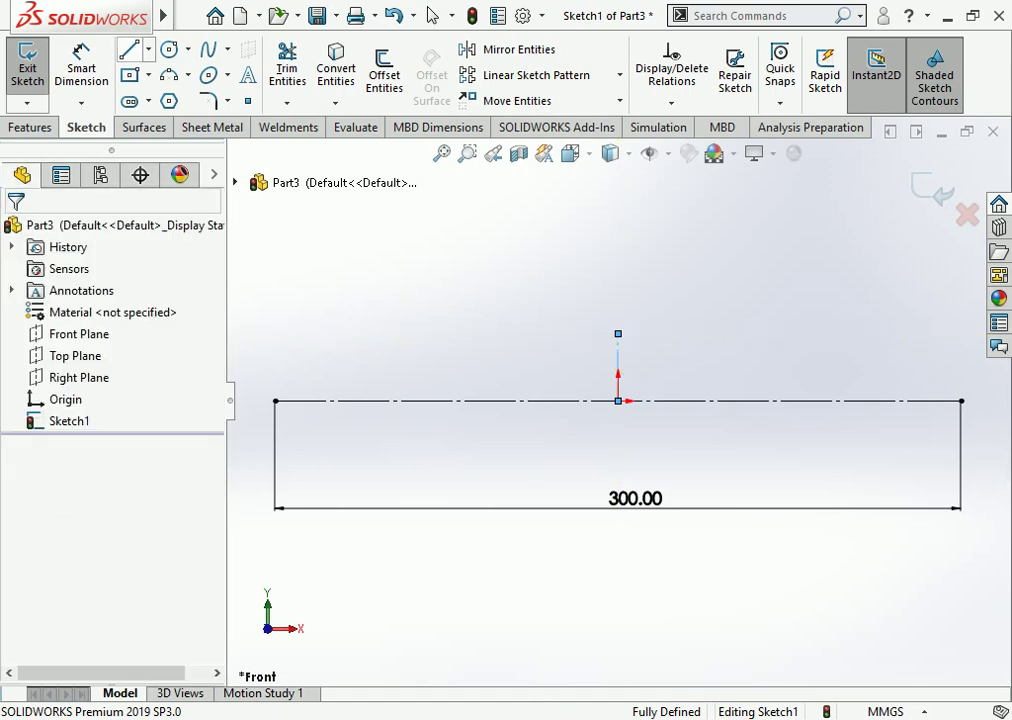
Sketch the stepped line profile leftward from the centerline top down to the baseline's left end
key("l")
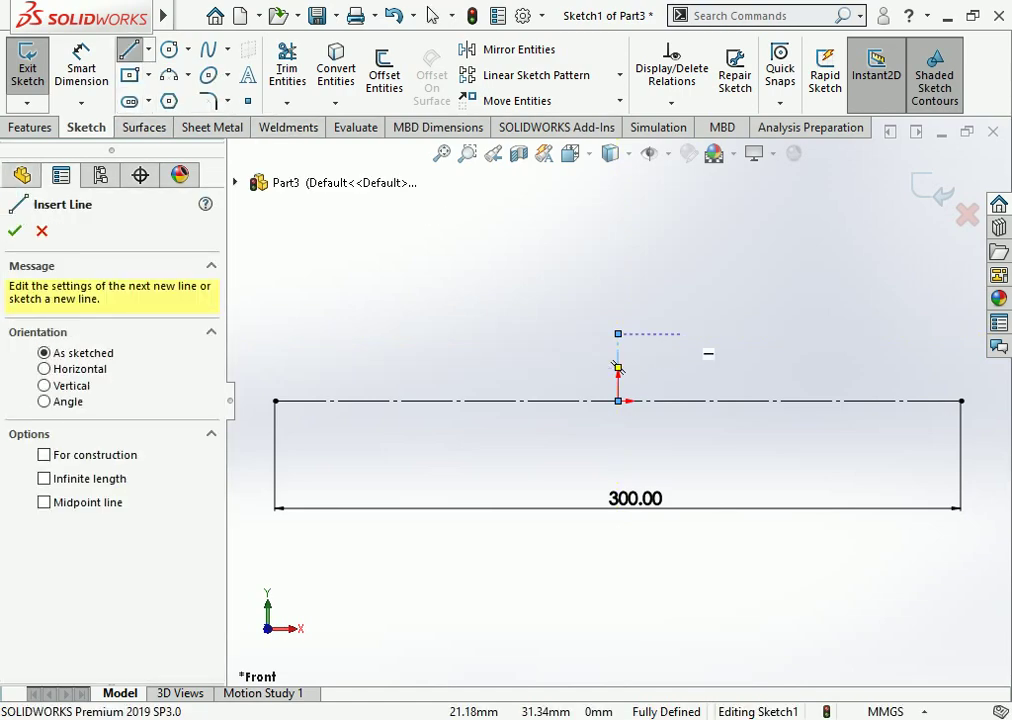
left_click(618, 334)
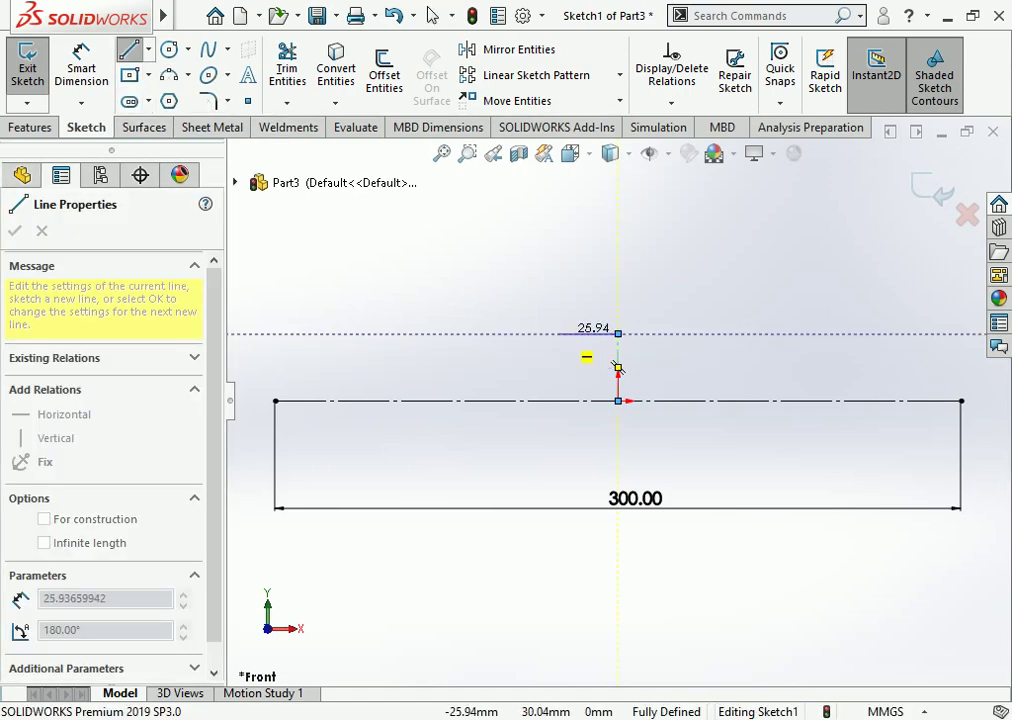
left_click(559, 333)
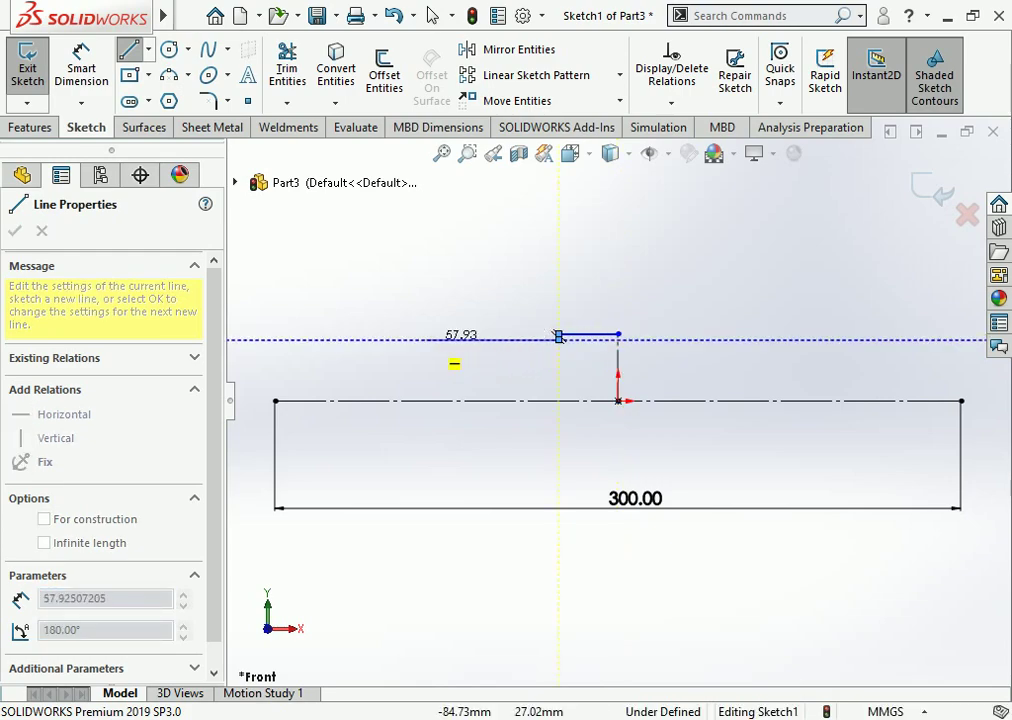
left_click(421, 340)
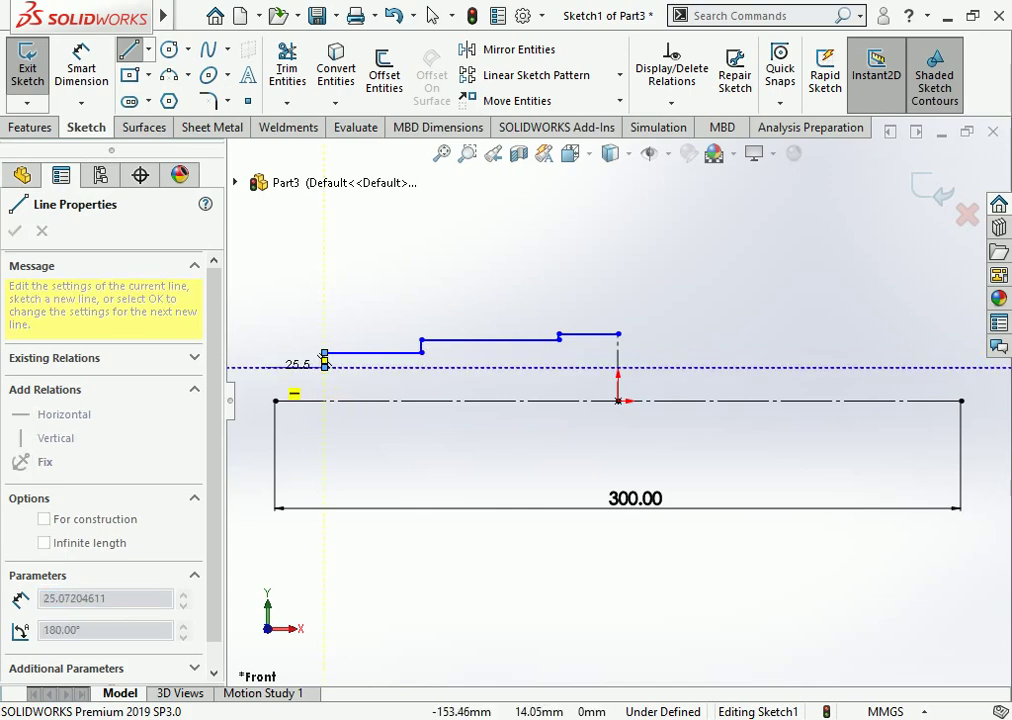
left_click(275, 367)
left_click(275, 401)
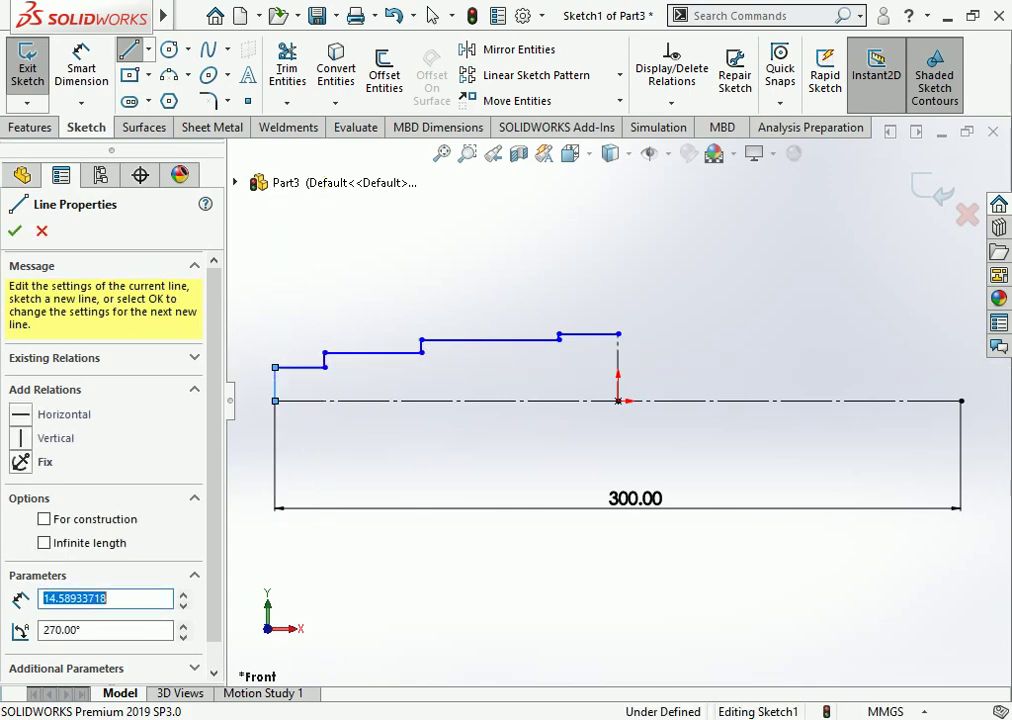
Dimension the top profile edge 32 mm above the centerline
key("d")
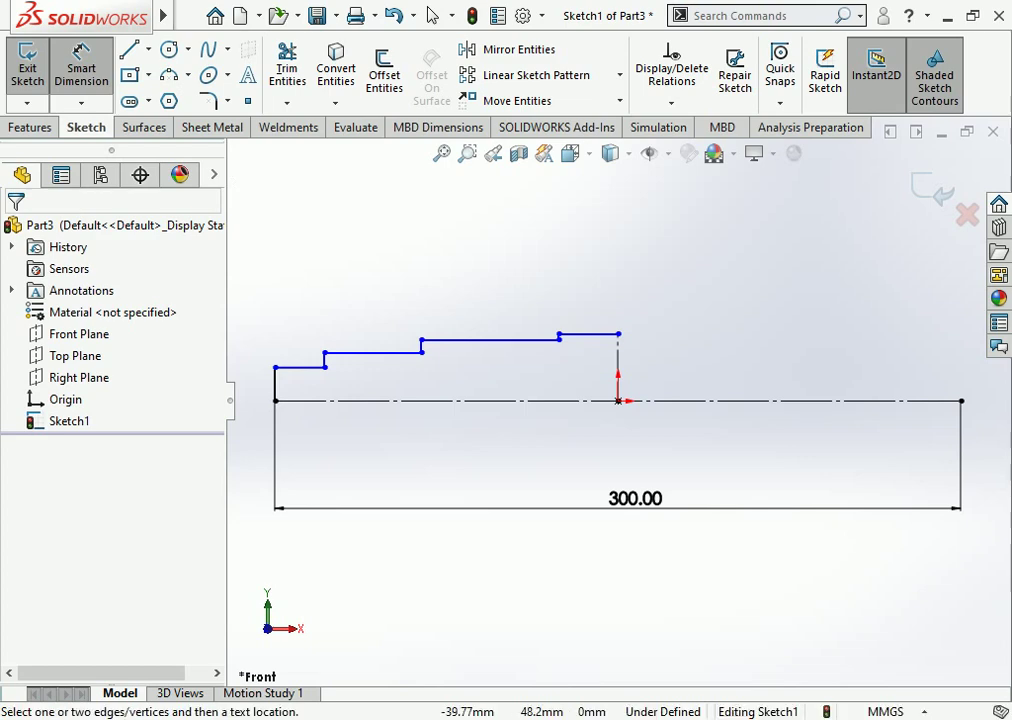
scroll(615, 395, "up", 1)
scroll(494, 360, "down", 2)
scroll(614, 401, "up", 3)
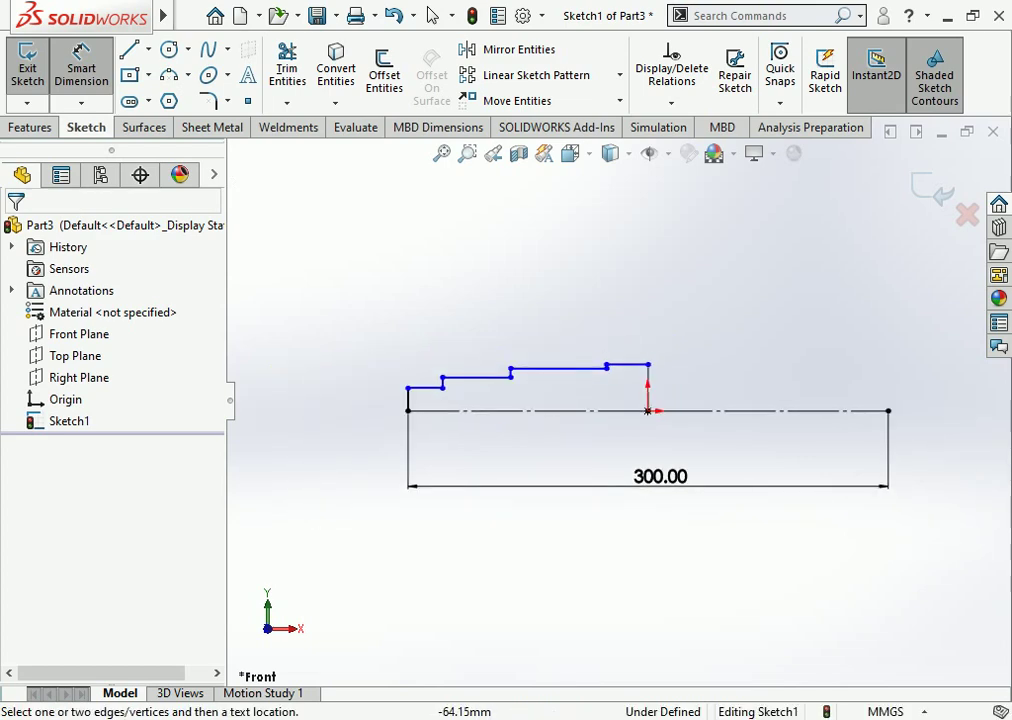
scroll(583, 371, "down", 4)
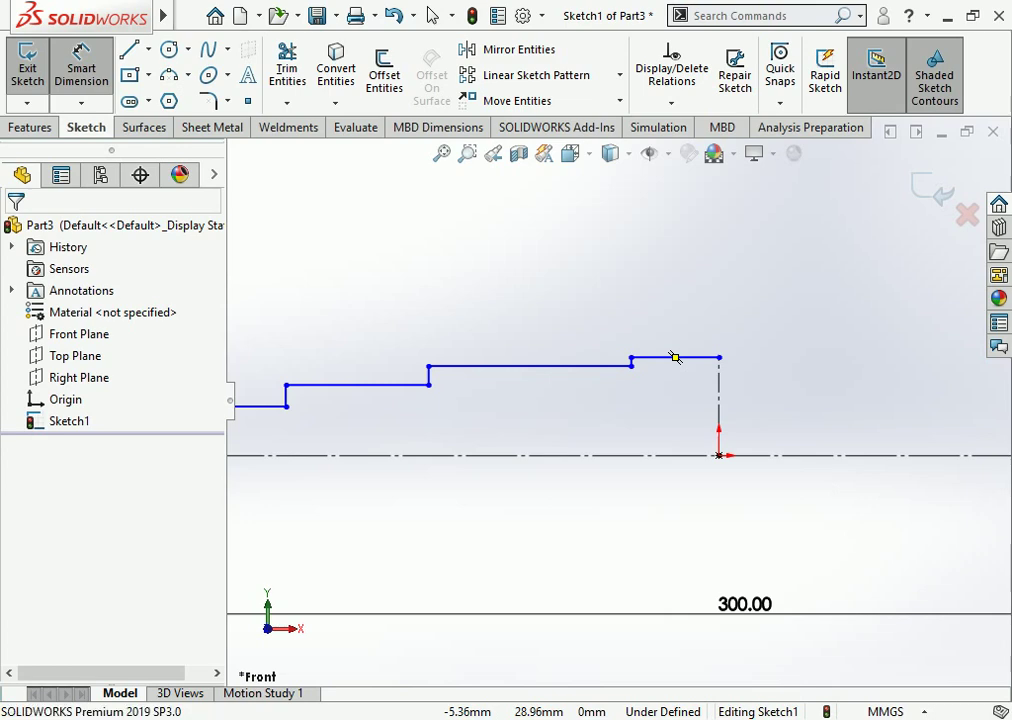
left_click(673, 357)
left_click(640, 455)
scroll(625, 398, "up", 2)
scroll(617, 398, "up", 2)
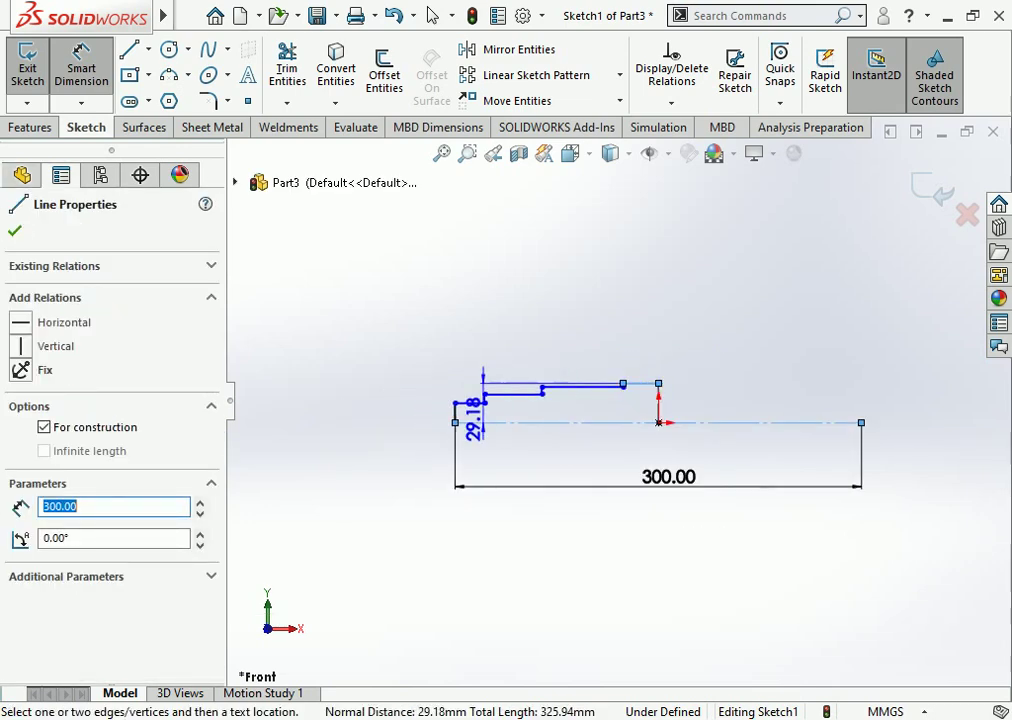
left_click(370, 402)
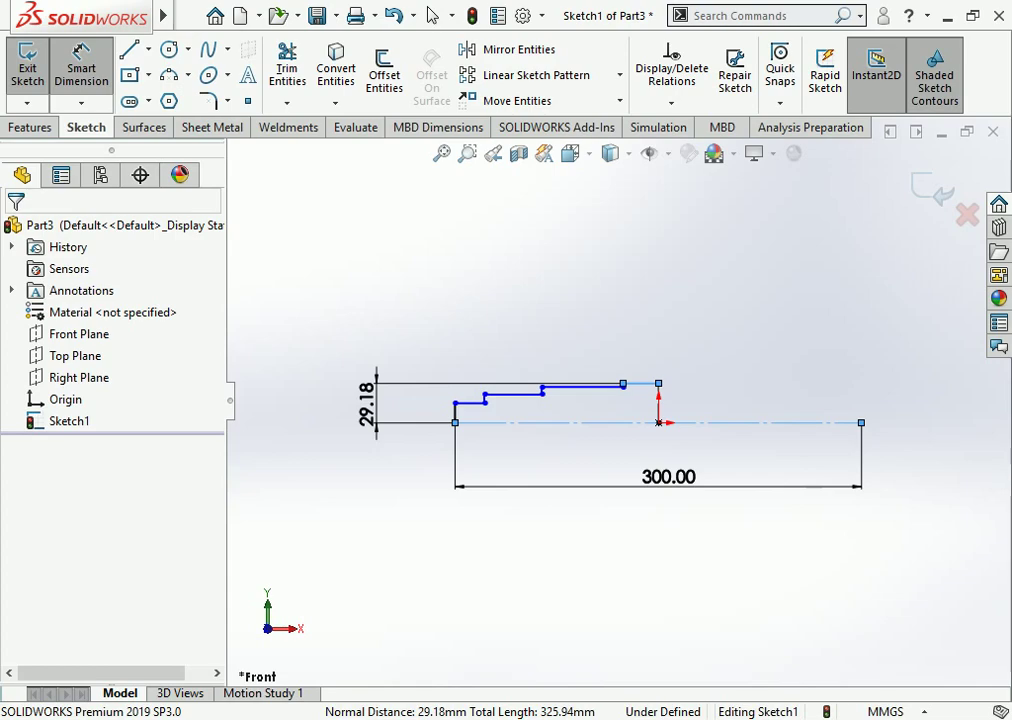
type("3")
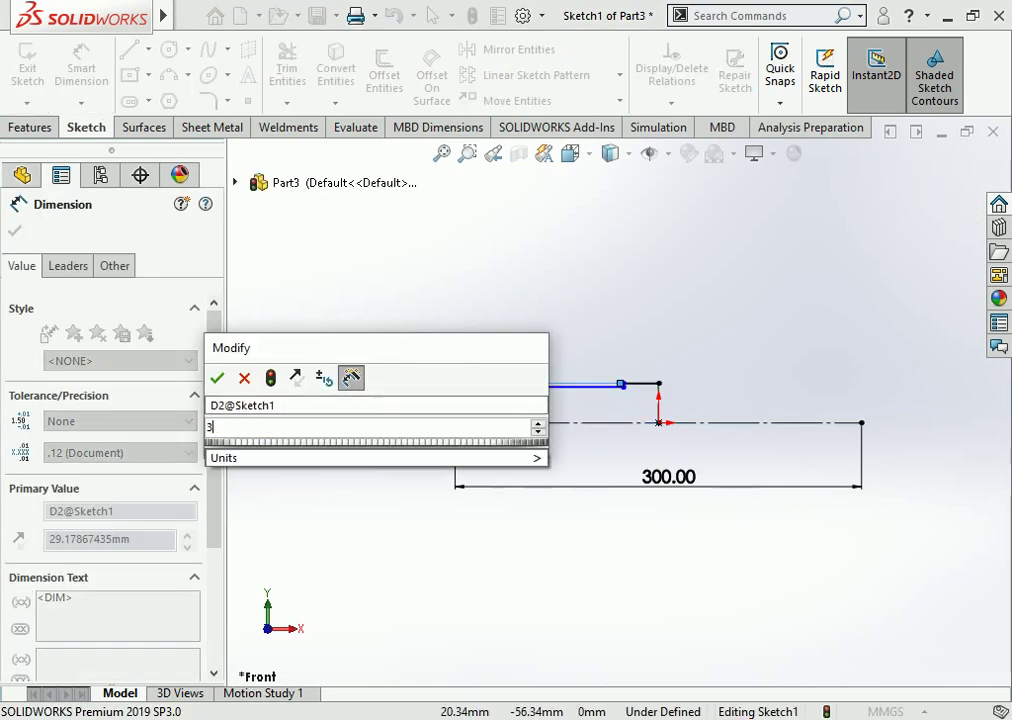
type("2")
key("Return")
key("Escape")
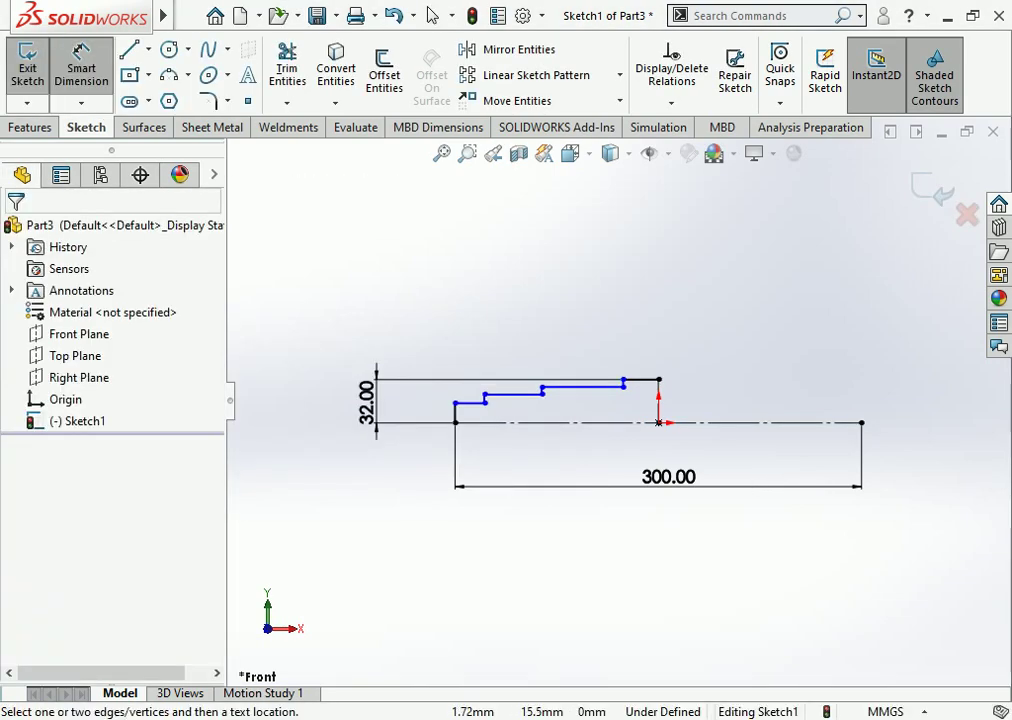
Dimension the next step's height from the centerline, changing 26.59 to 27 mm
scroll(670, 396, "down", 3)
left_click(500, 373)
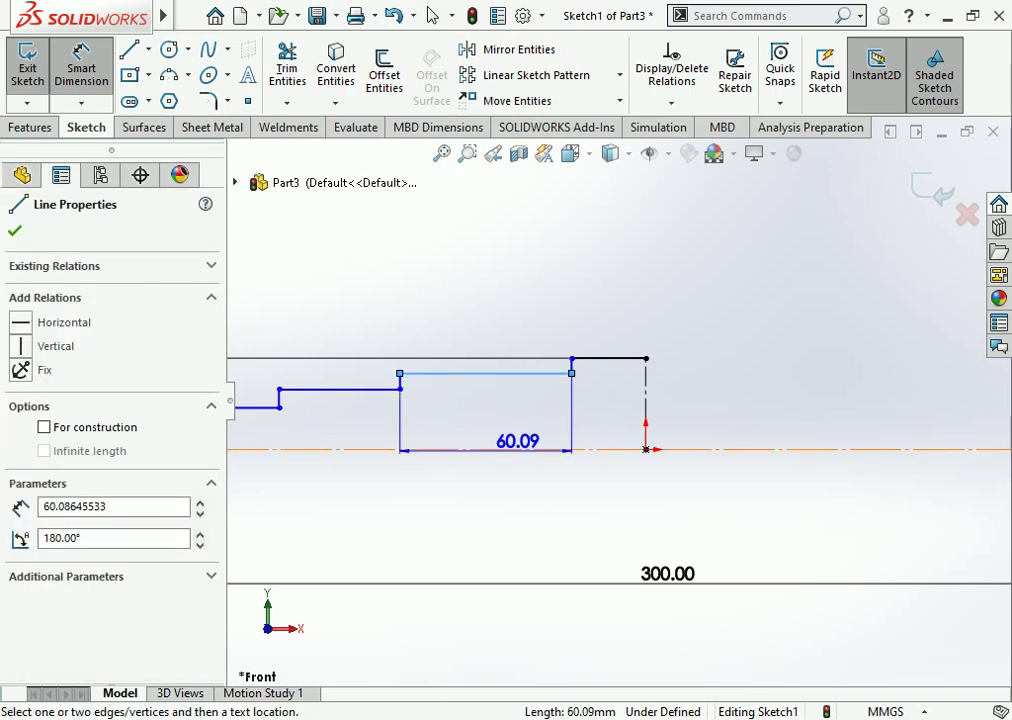
left_click(520, 449)
scroll(620, 400, "up", 3)
scroll(306, 400, "down", 2)
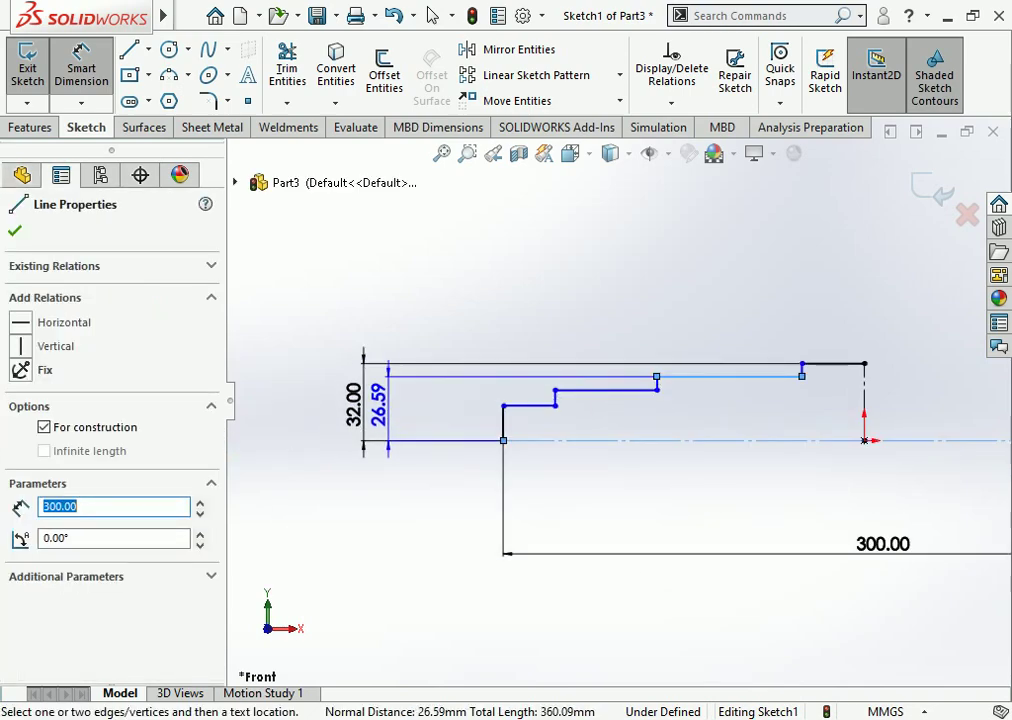
left_click(390, 400)
key("Escape")
double_click(389, 400)
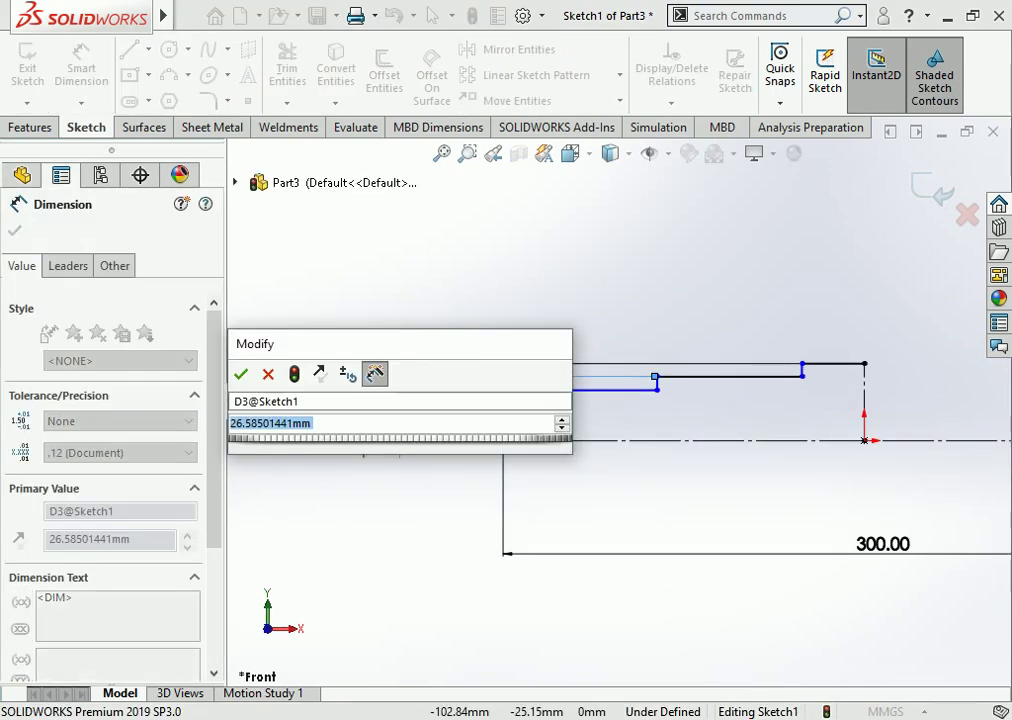
type("25")
key("Return")
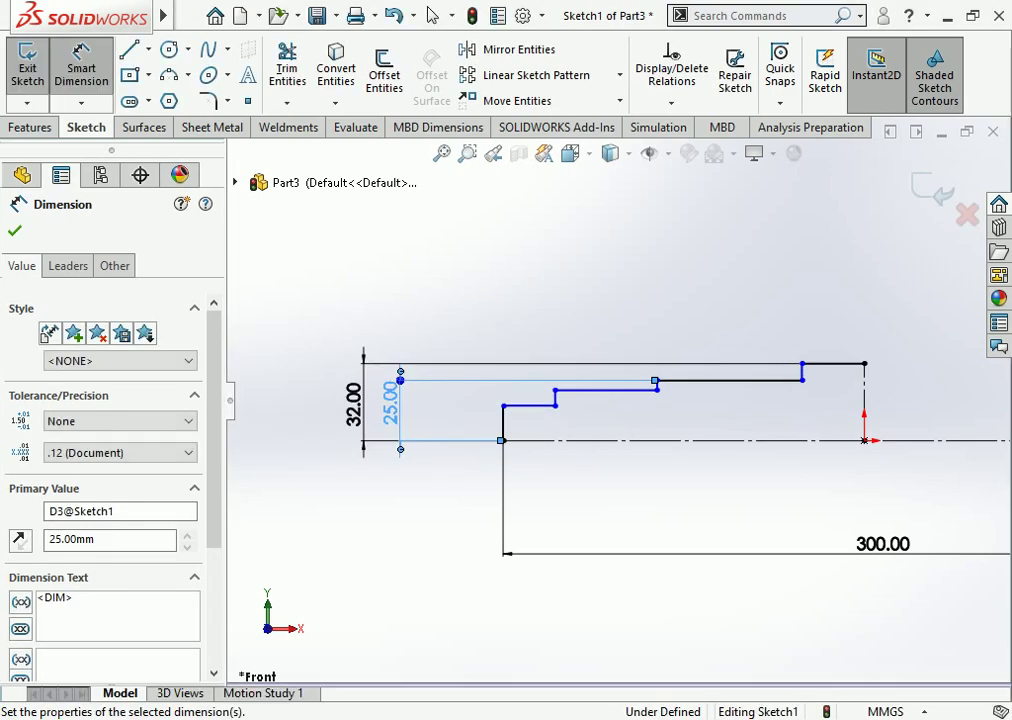
key("Escape")
left_click_drag(352, 405, 321, 400)
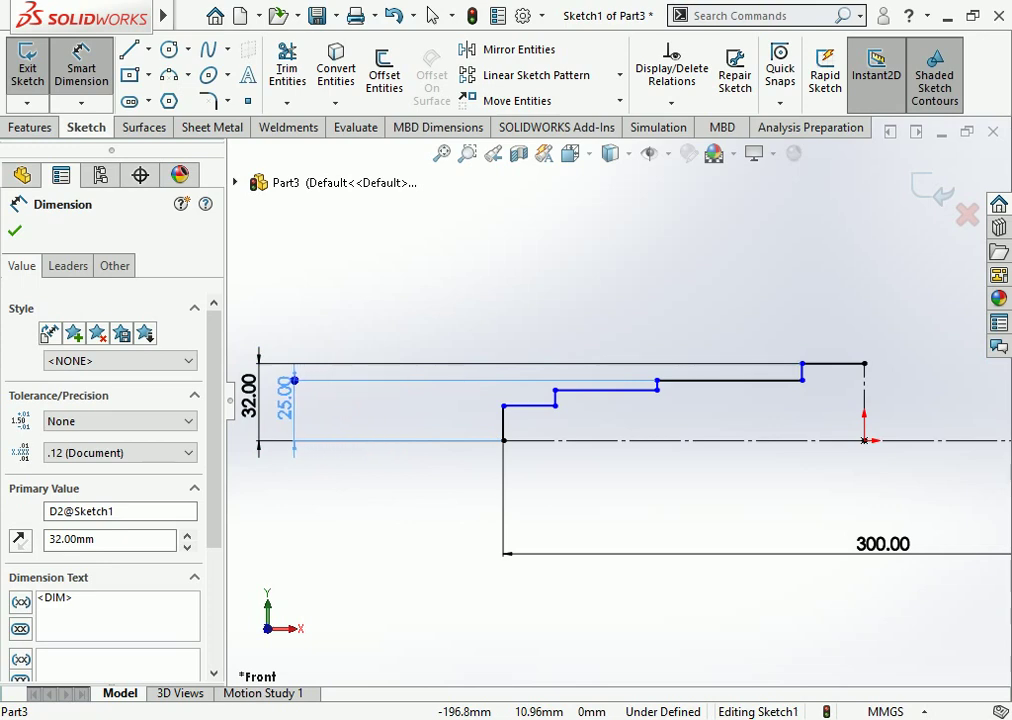
double_click(285, 397)
type("27")
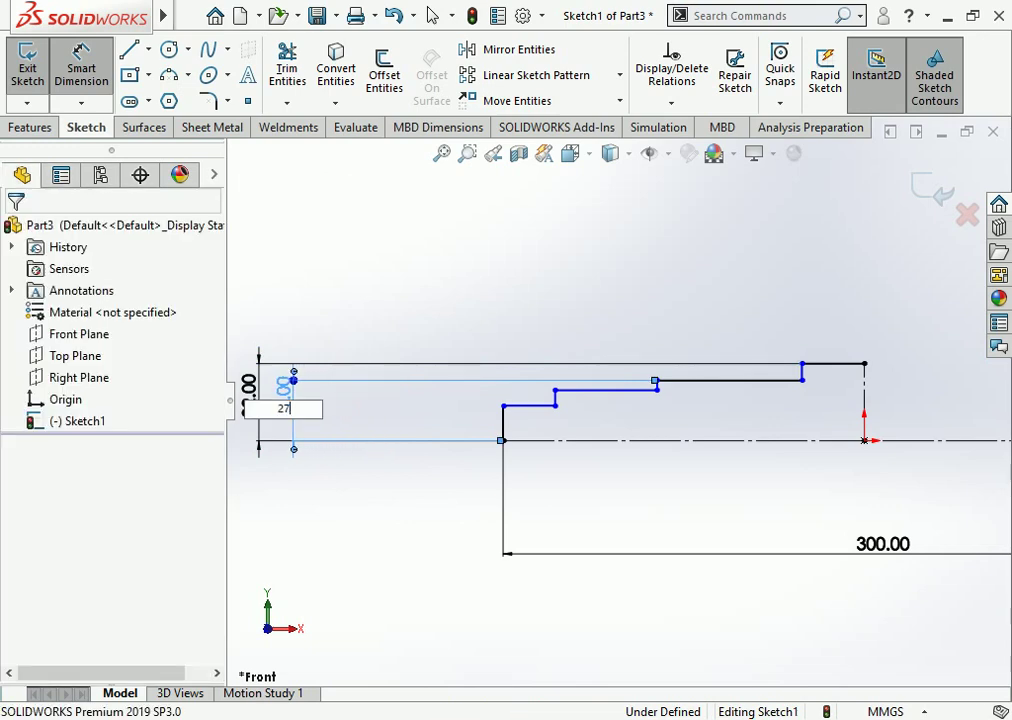
key("Return")
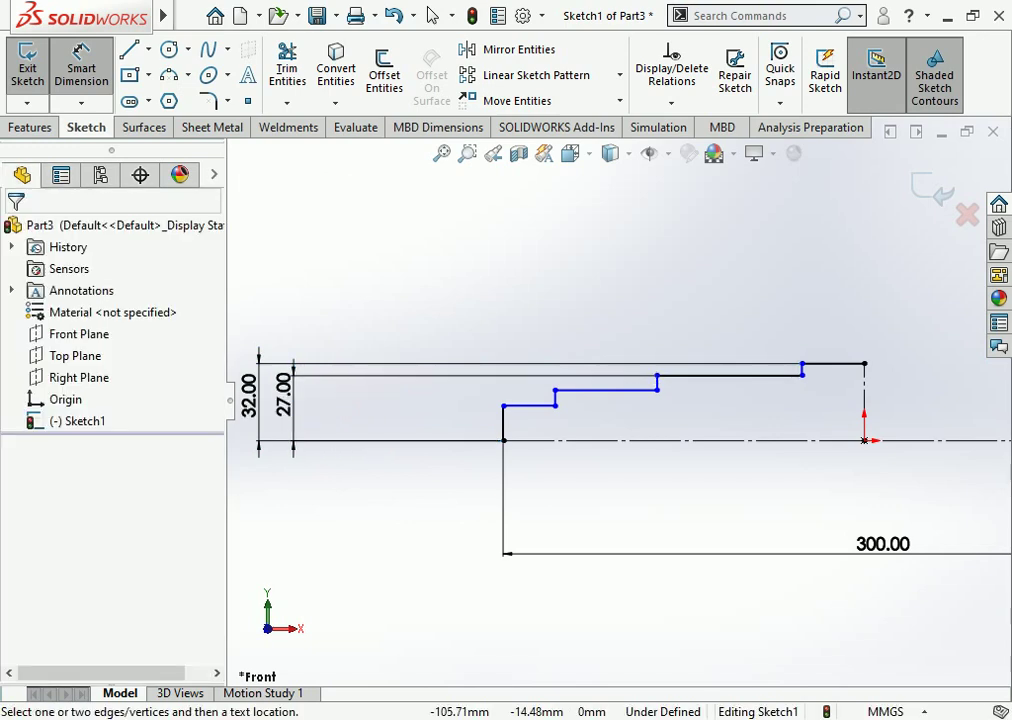
Move the 32.00 and 27.00 dimensions further left to clear the profile
scroll(755, 401, "up", 2)
scroll(398, 447, "down", 5)
left_click_drag(402, 350, 307, 350)
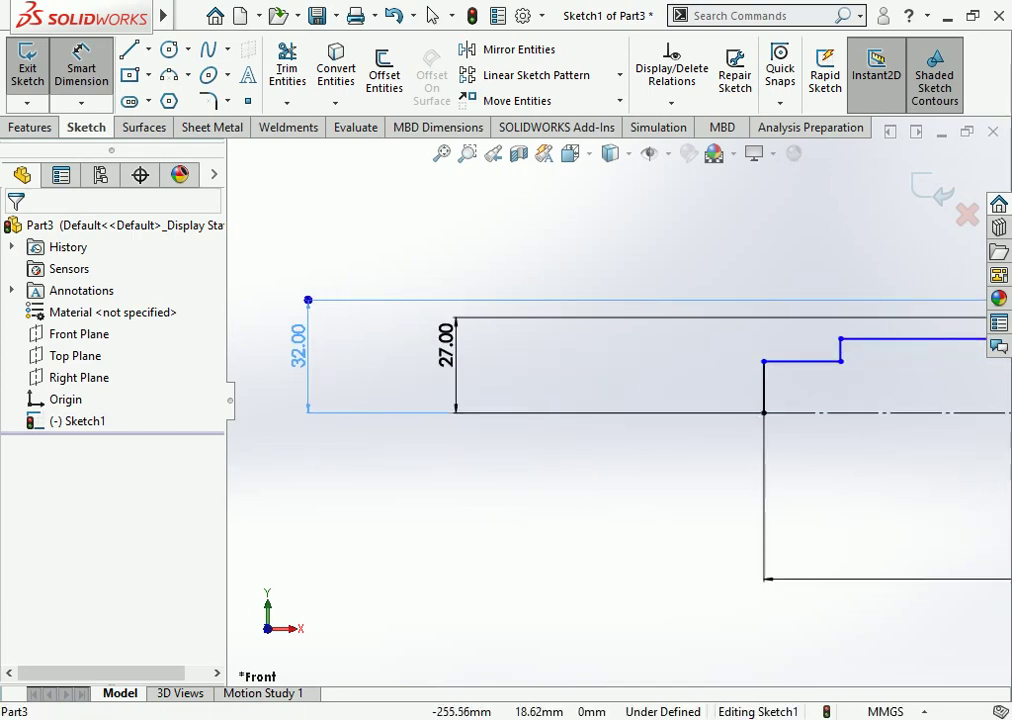
left_click_drag(446, 345, 365, 350)
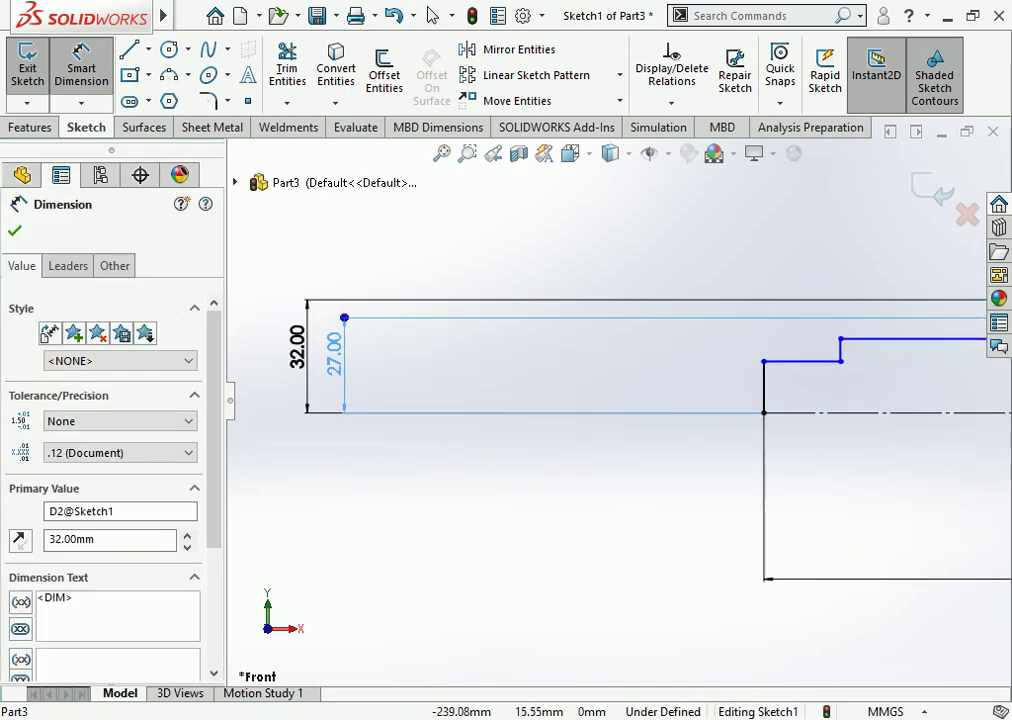
key("Escape")
scroll(617, 401, "up", 2)
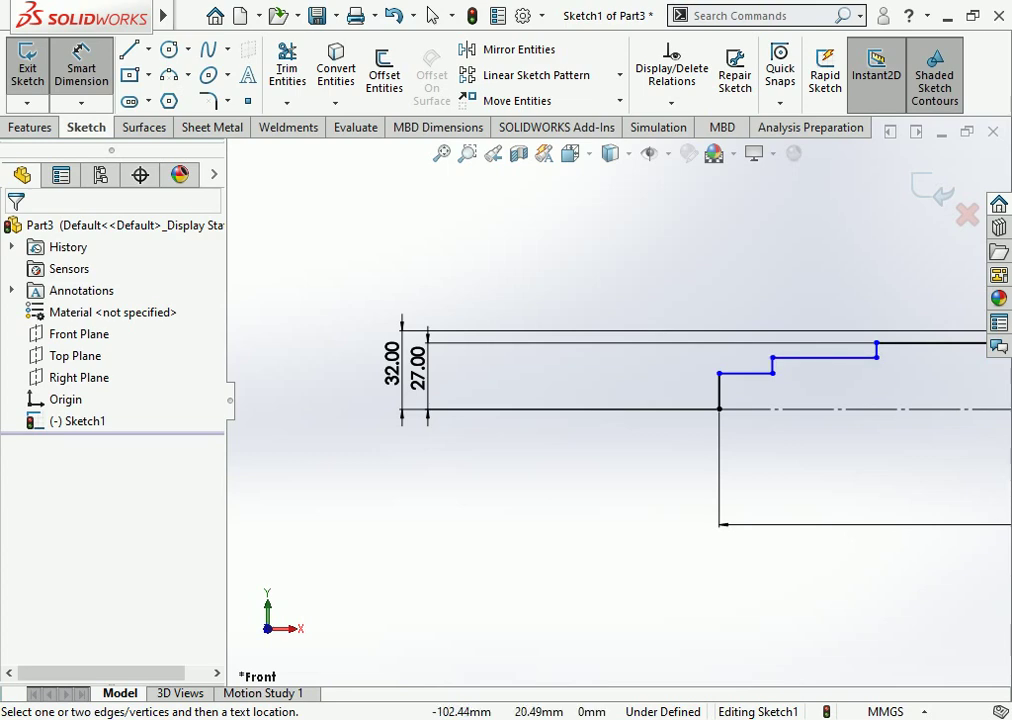
Dimension the next step line 20 mm above the centerline
left_click(830, 357)
left_click(780, 408)
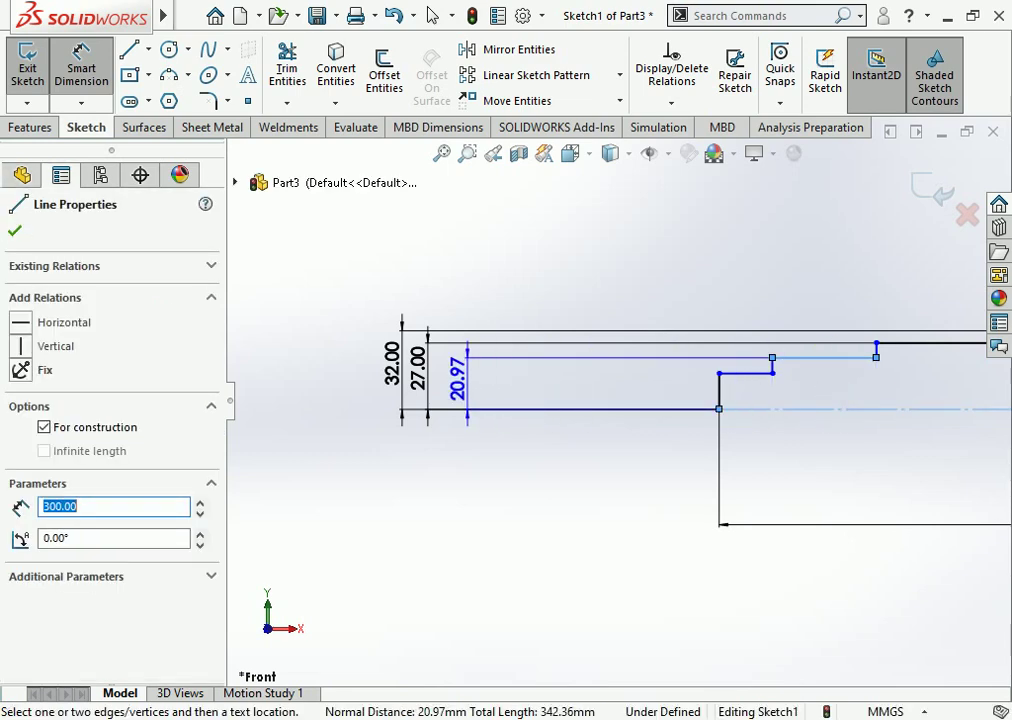
left_click(462, 380)
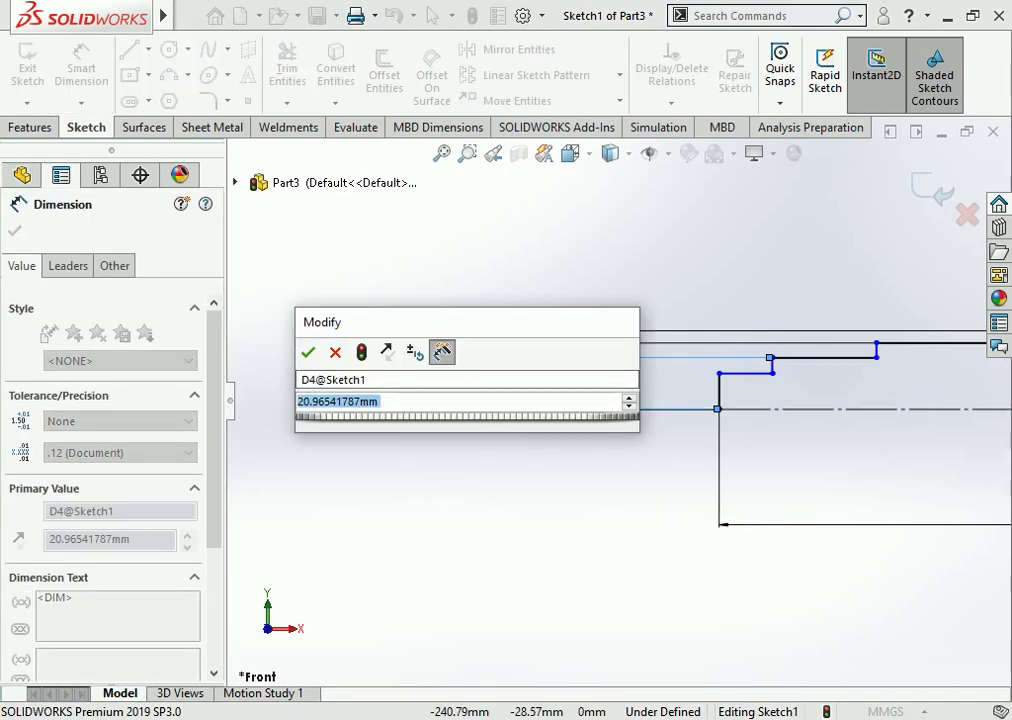
type("20")
key("Return")
key("Escape")
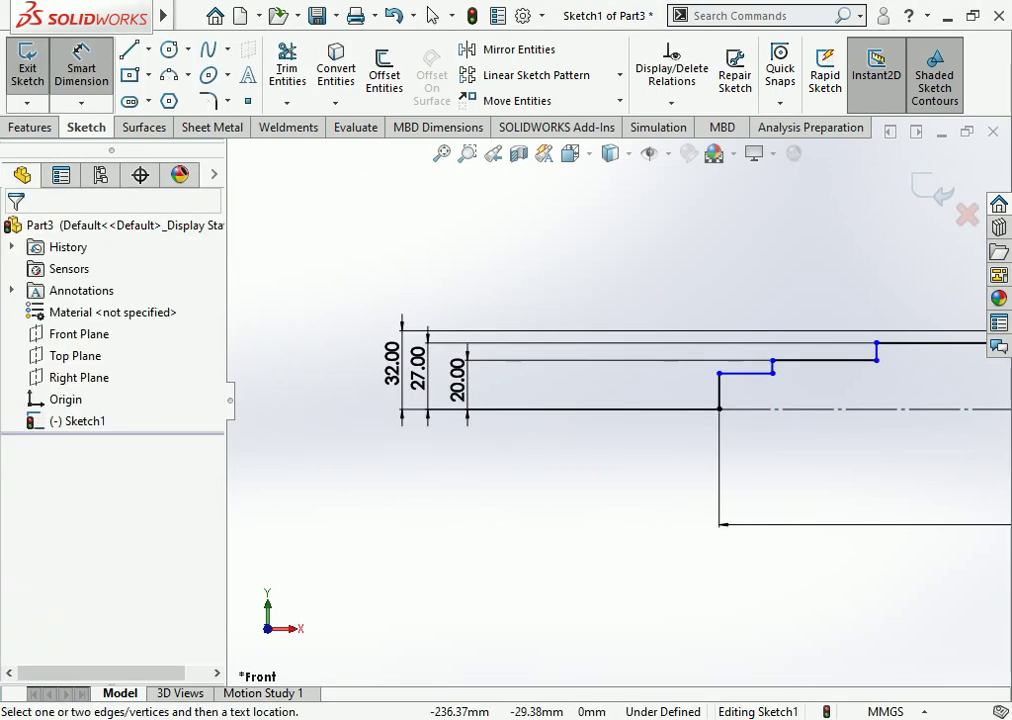
scroll(862, 388, "down", 3)
Dimension the lowest short step 15 mm above the centerline
left_click(620, 355)
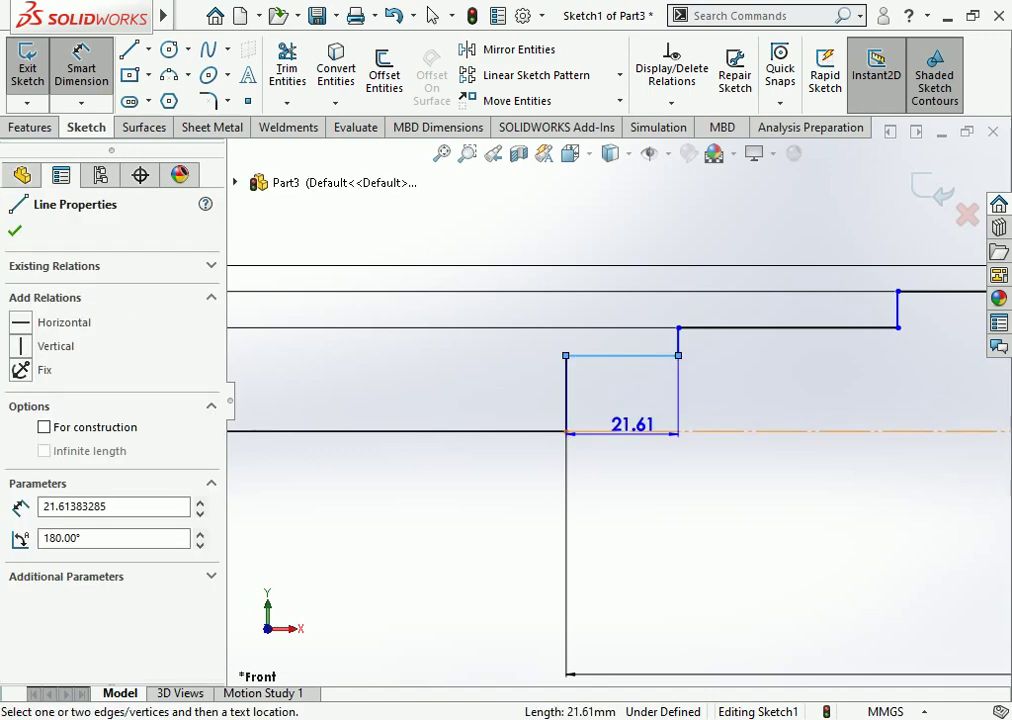
left_click(620, 431)
scroll(615, 400, "up", 1)
scroll(560, 400, "up", 1)
left_click(398, 395)
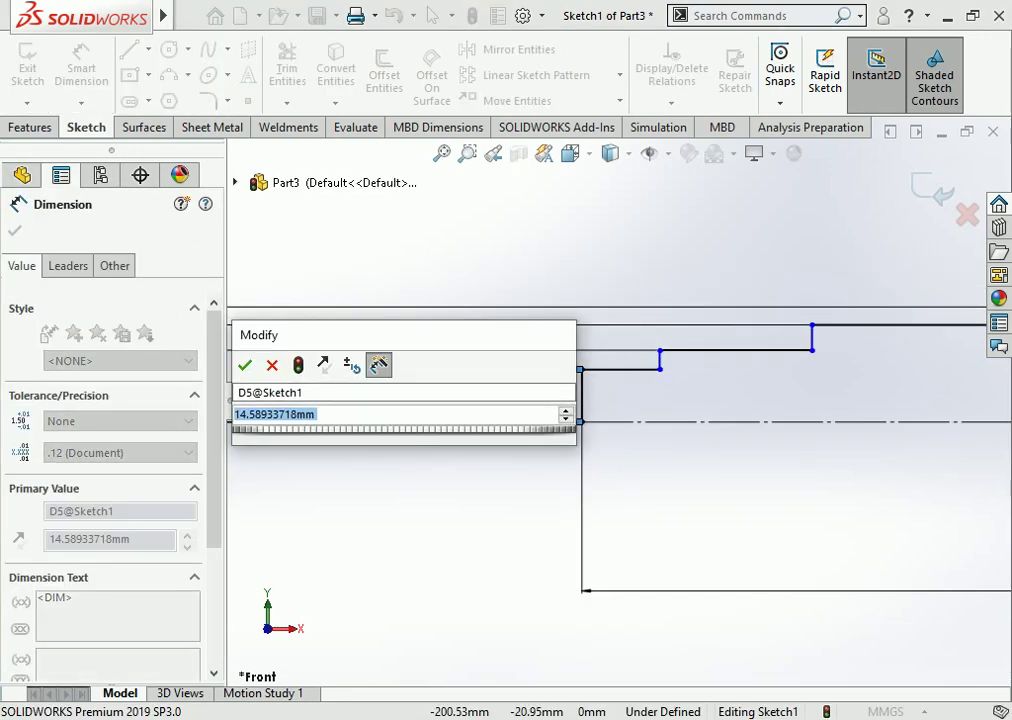
type("15")
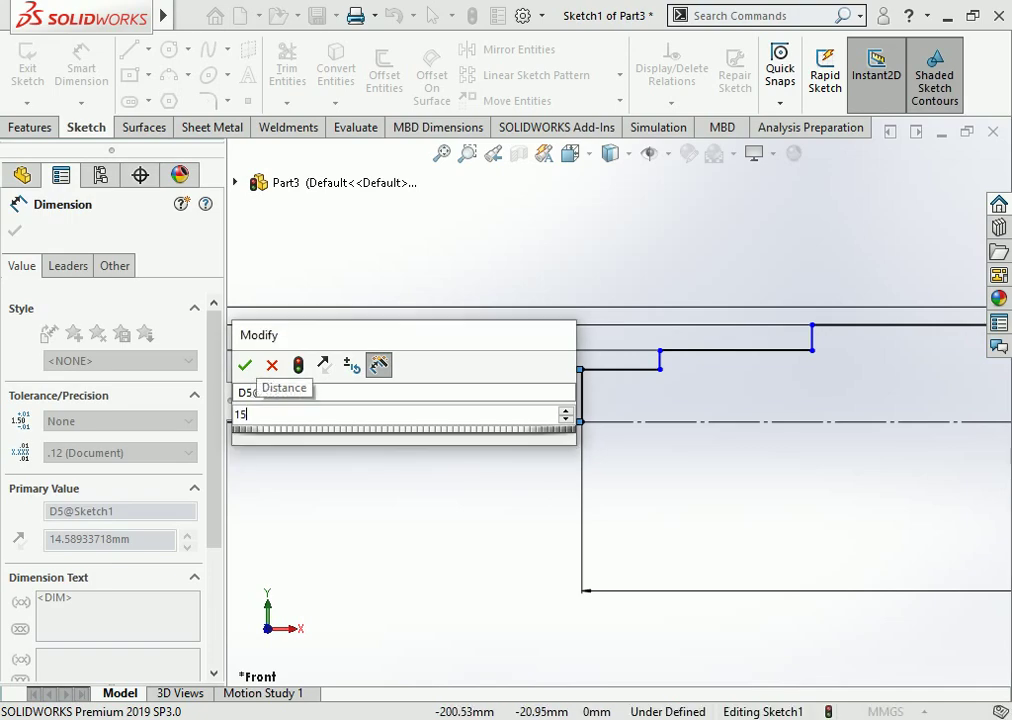
key("Return")
key("Escape")
scroll(858, 423, "up", 3)
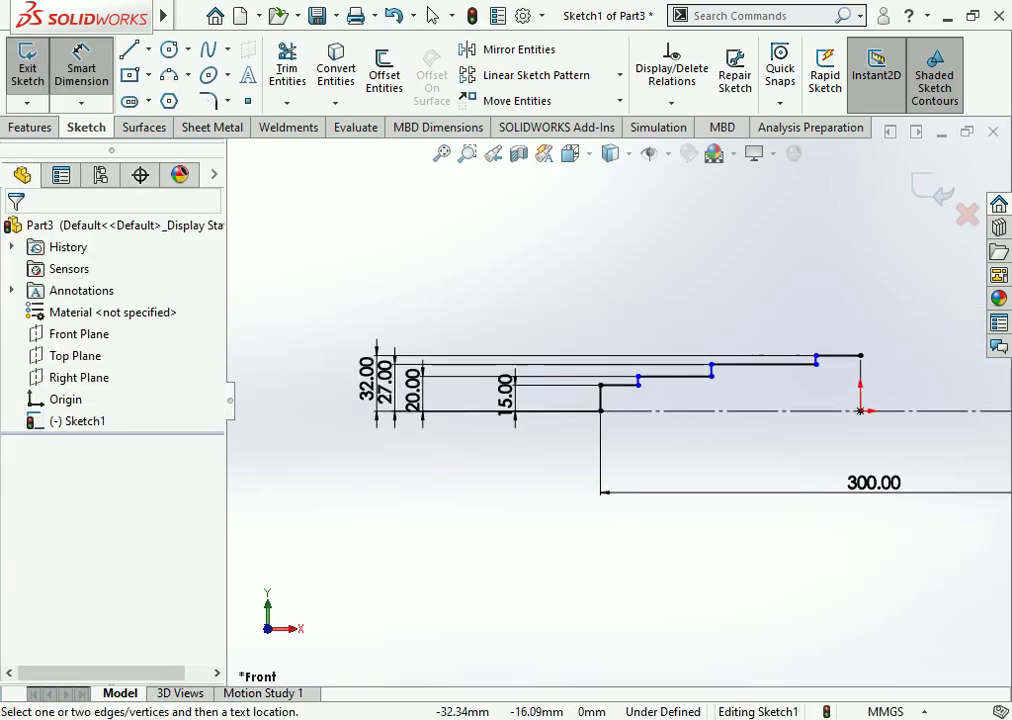
scroll(858, 423, "down", 3)
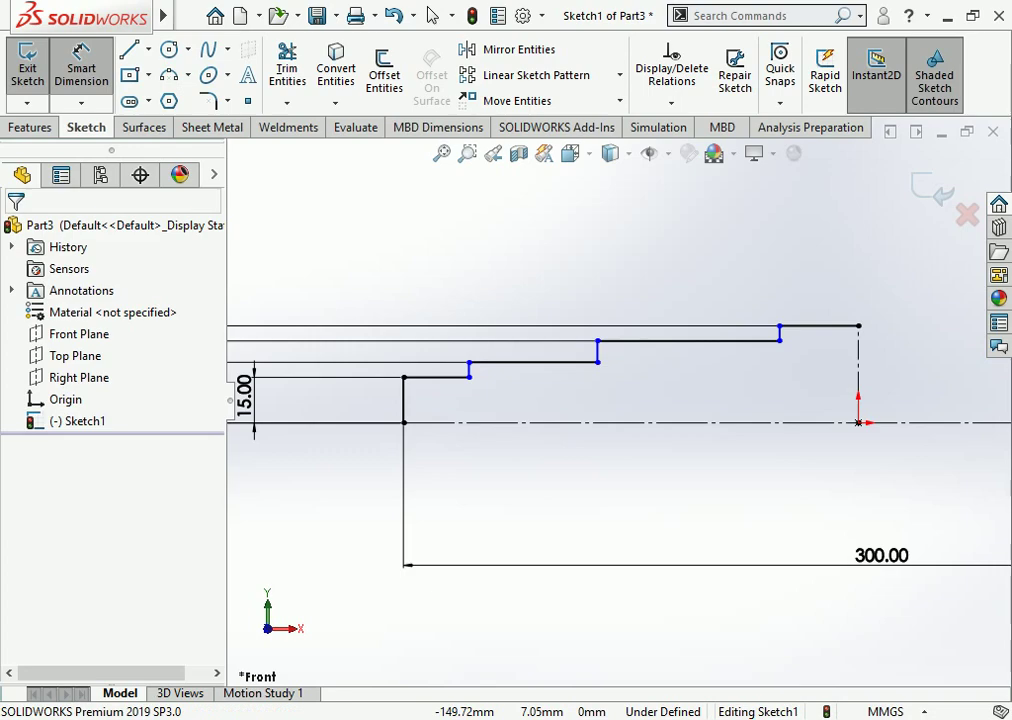
Dimension the first two step lengths as 20 mm and 45 mm
left_click(403, 400)
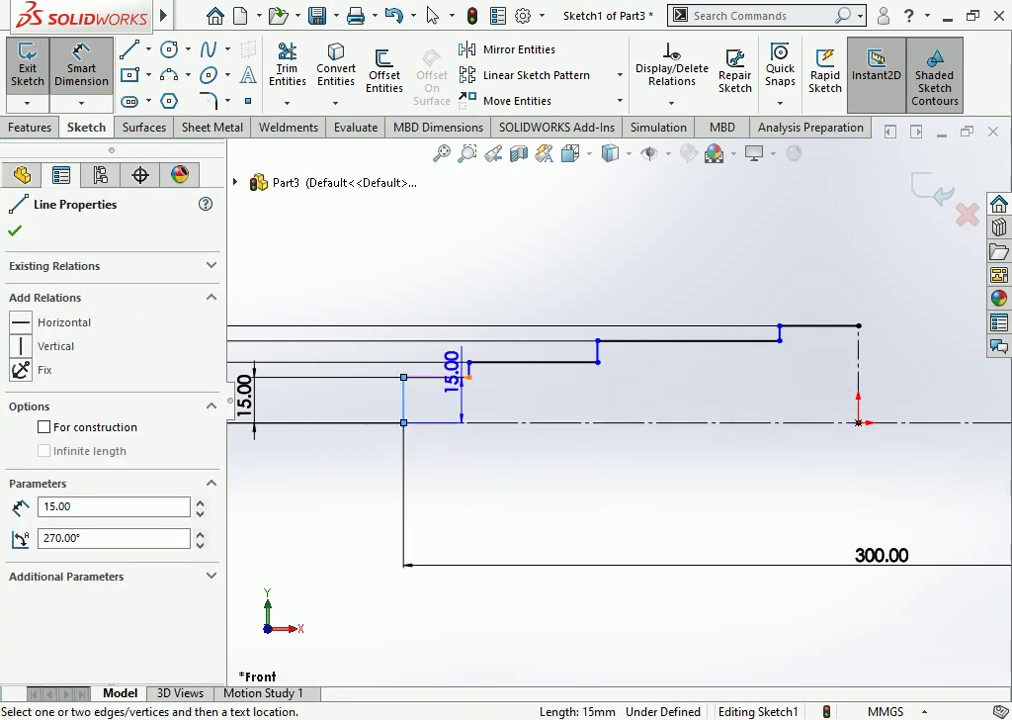
scroll(430, 362, "down", 2)
left_click(499, 388)
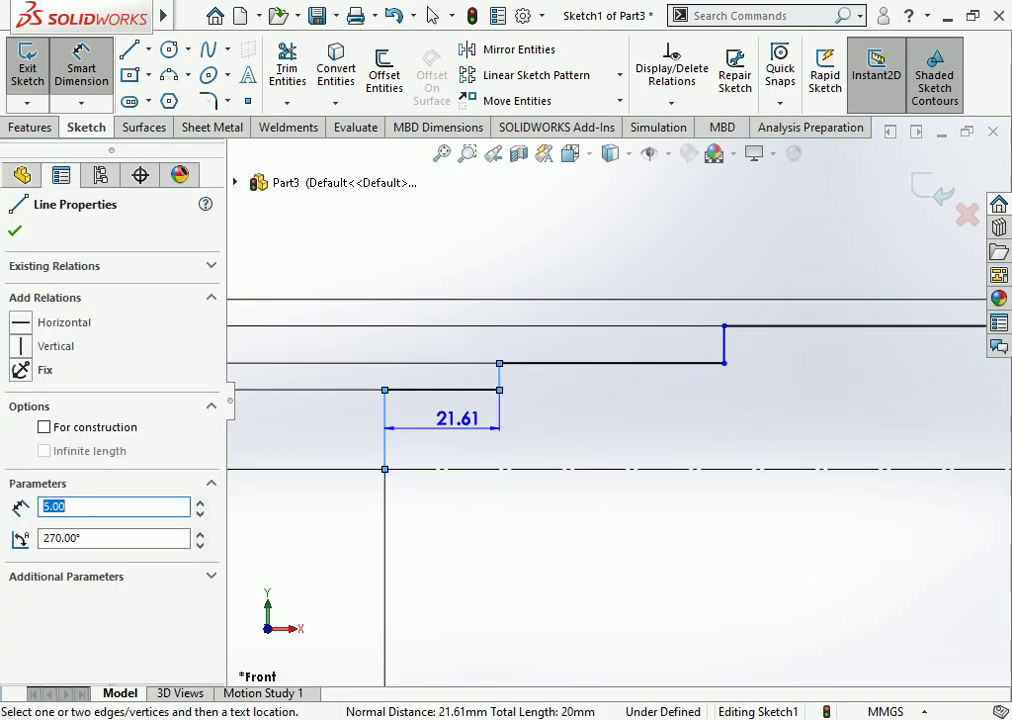
left_click(457, 420)
type("20")
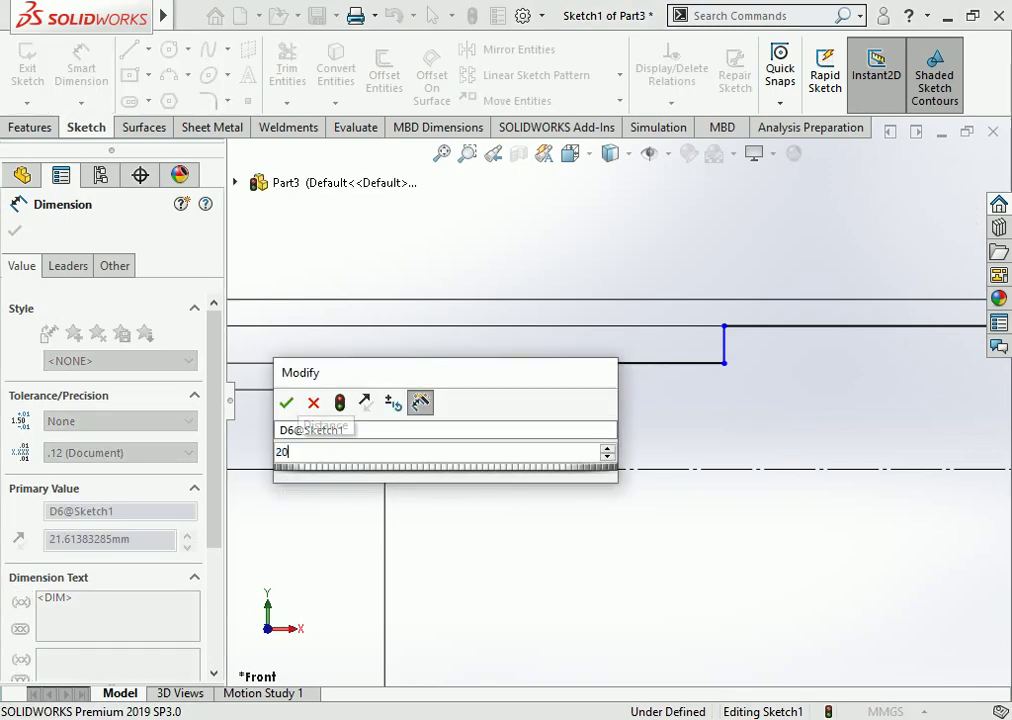
key("Return")
key("Escape")
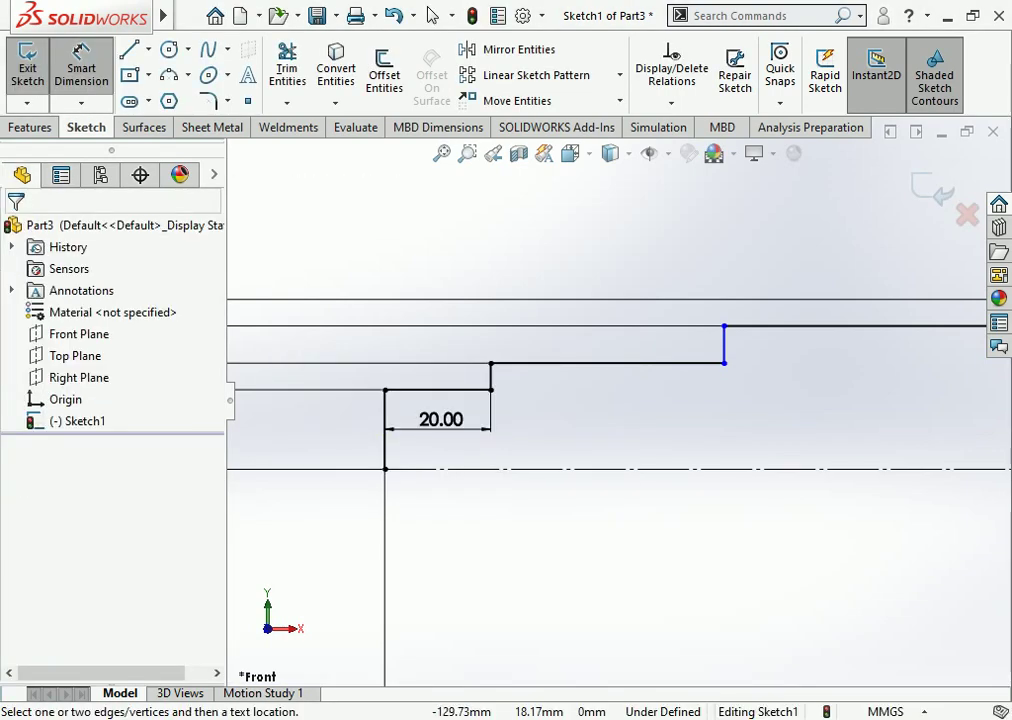
left_click(724, 345)
left_click(490, 377)
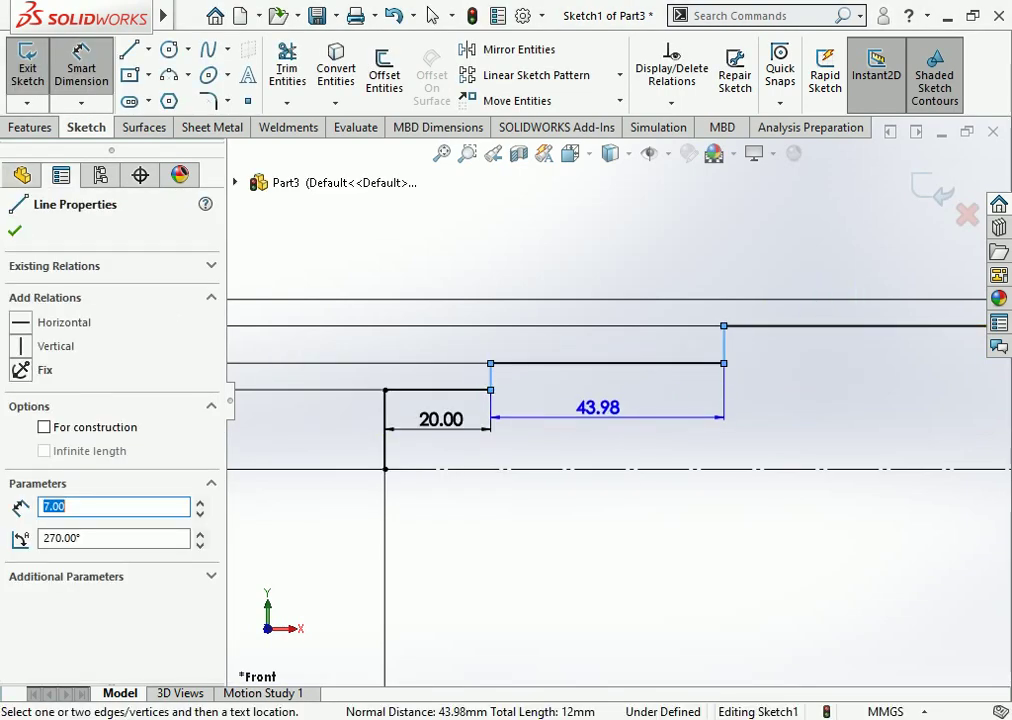
left_click(598, 408)
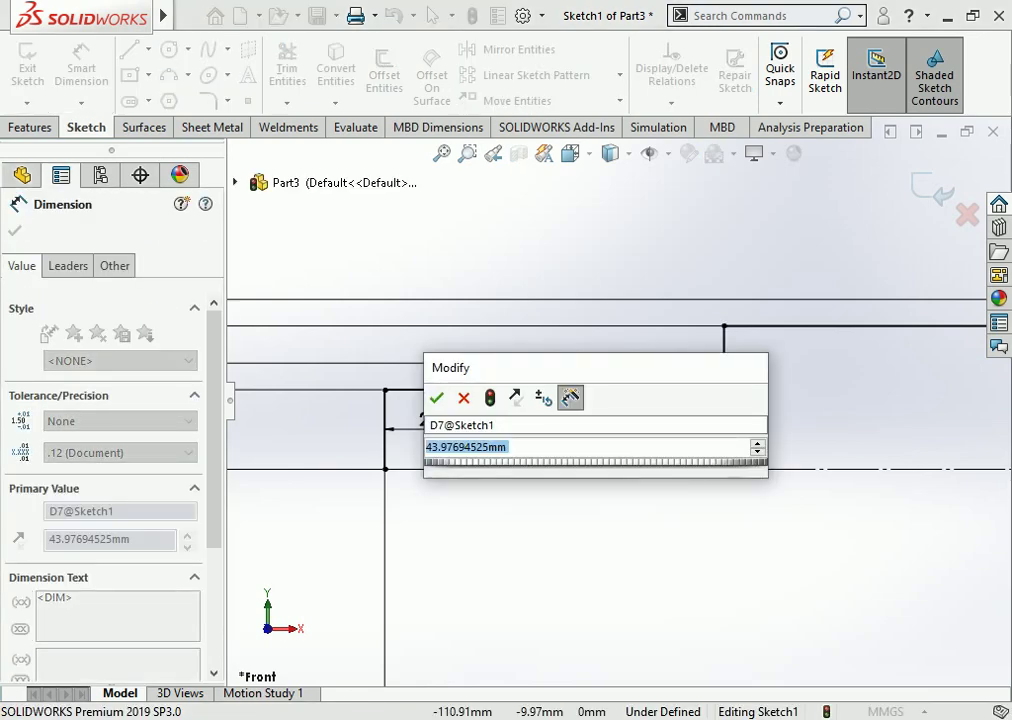
type("45")
key("Return")
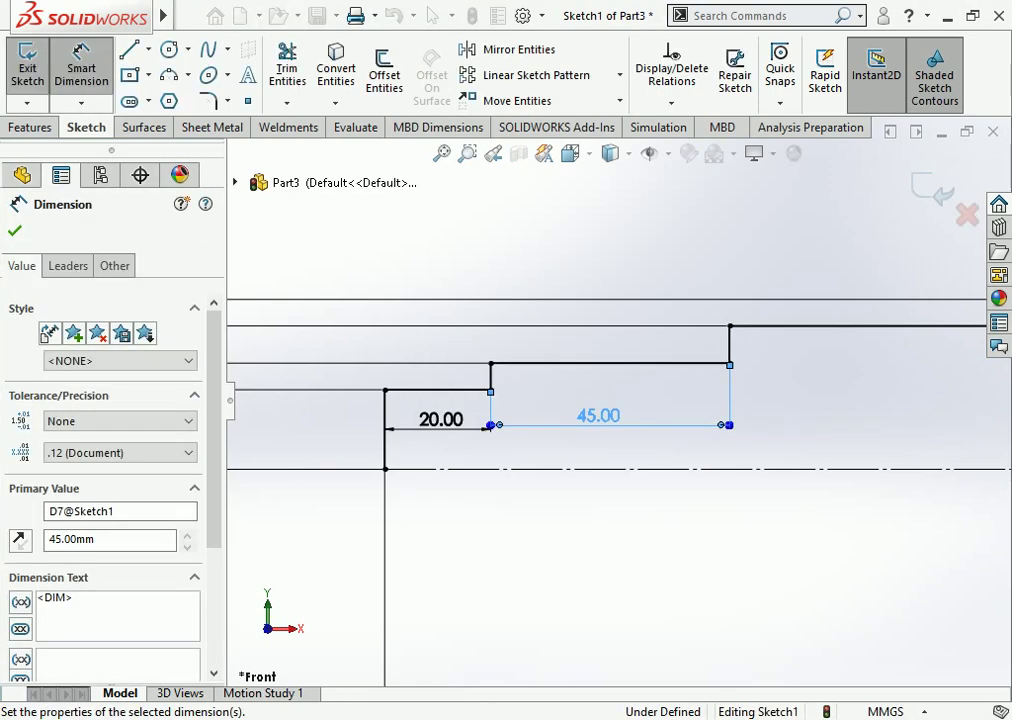
key("Escape")
Dimension the third and last step lengths as 60 mm and 25 mm
scroll(852, 379, "up", 5)
scroll(732, 377, "down", 6)
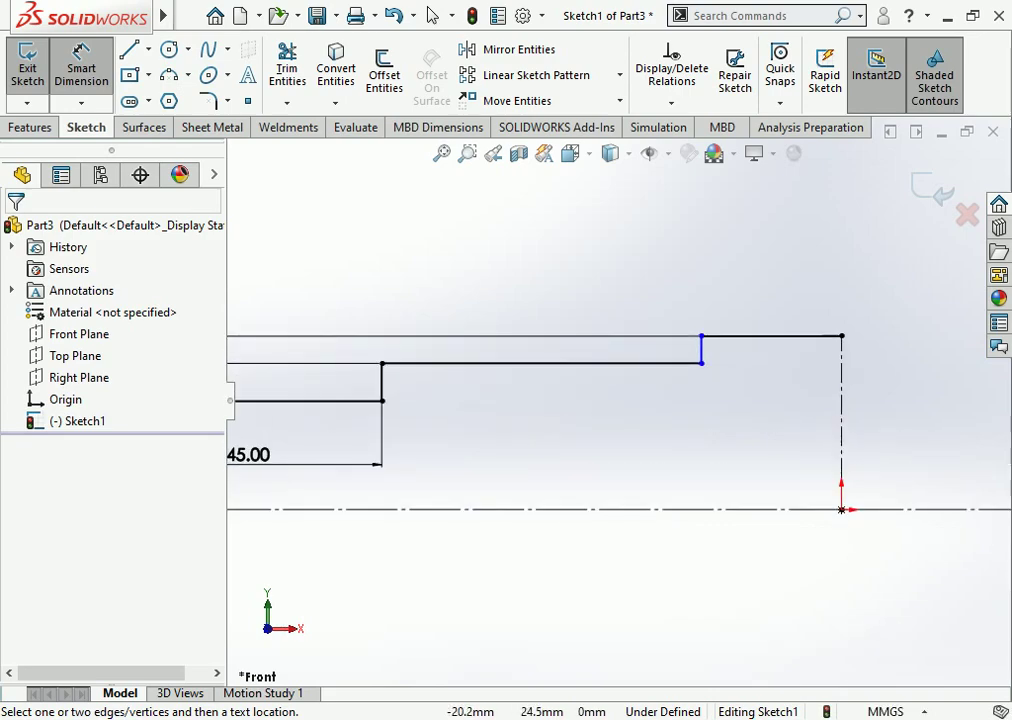
left_click(600, 363)
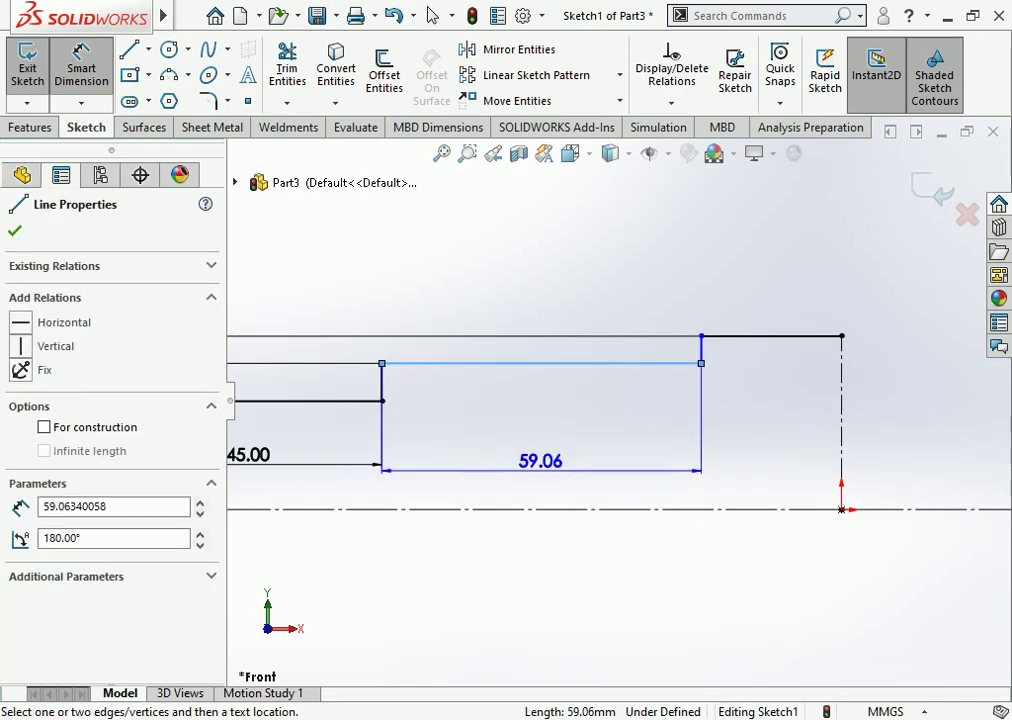
left_click(540, 457)
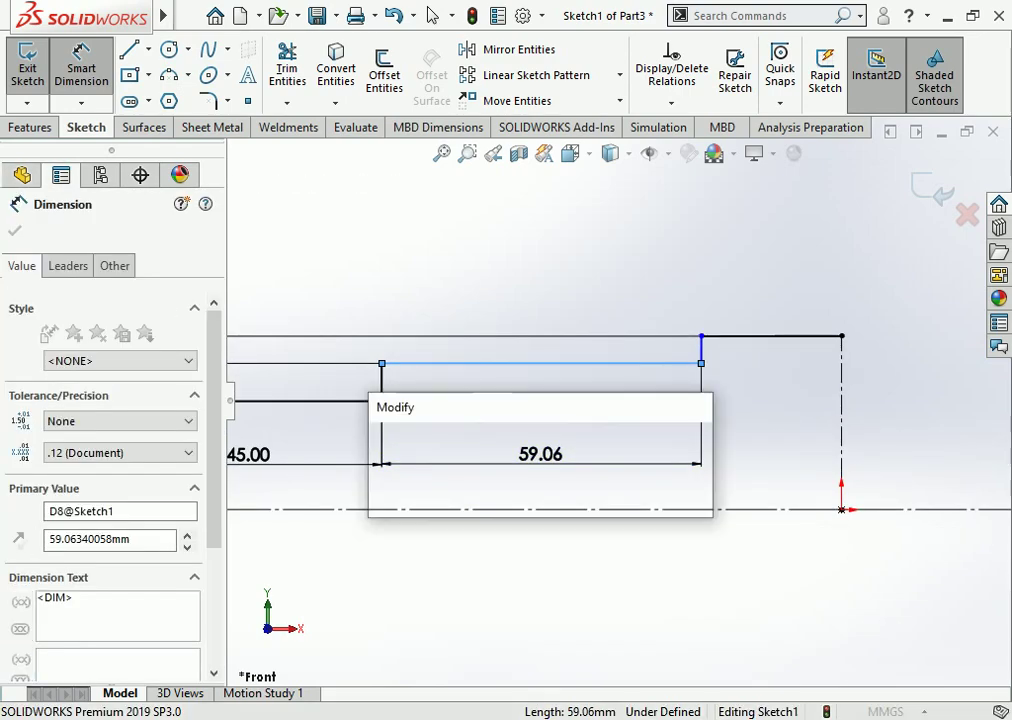
type("60")
key("Return")
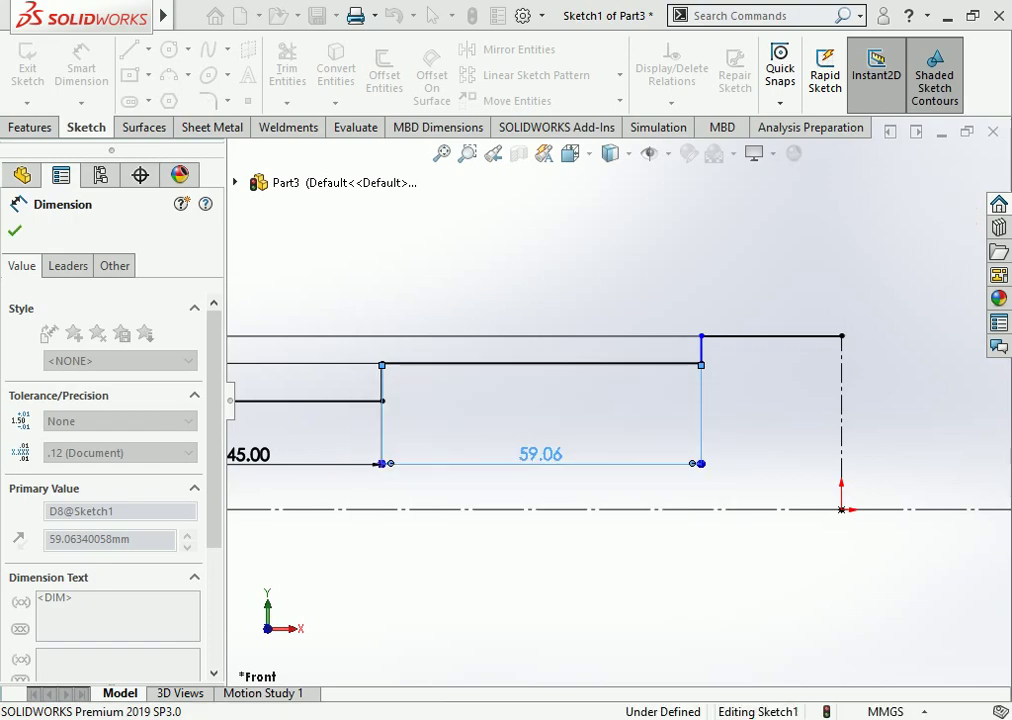
key("Escape")
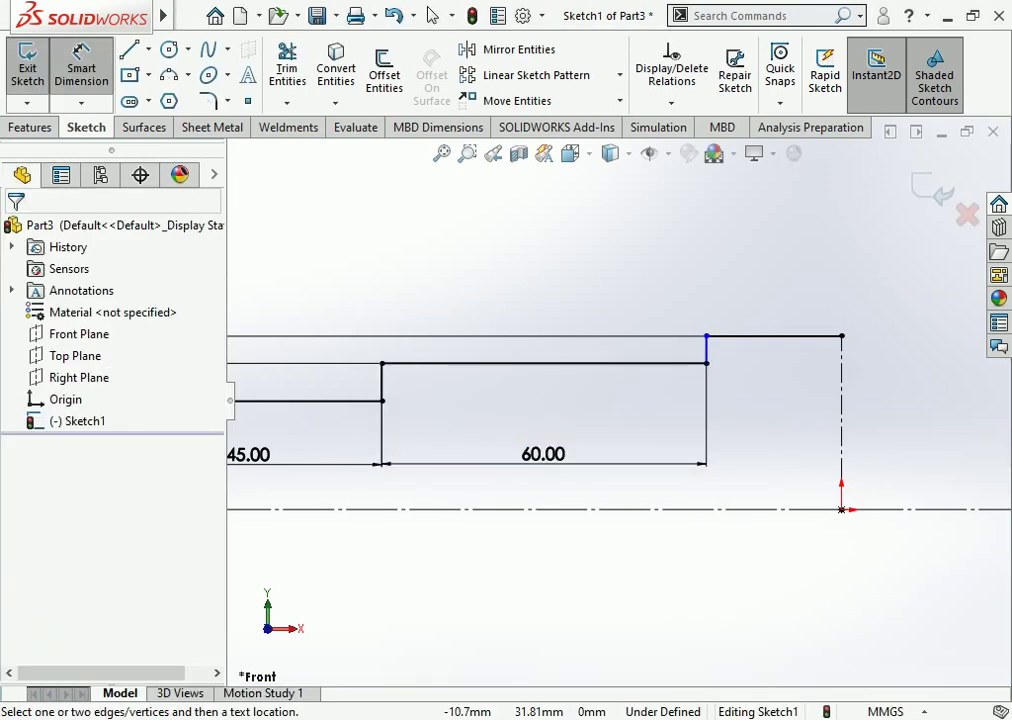
left_click(775, 336)
left_click(765, 453)
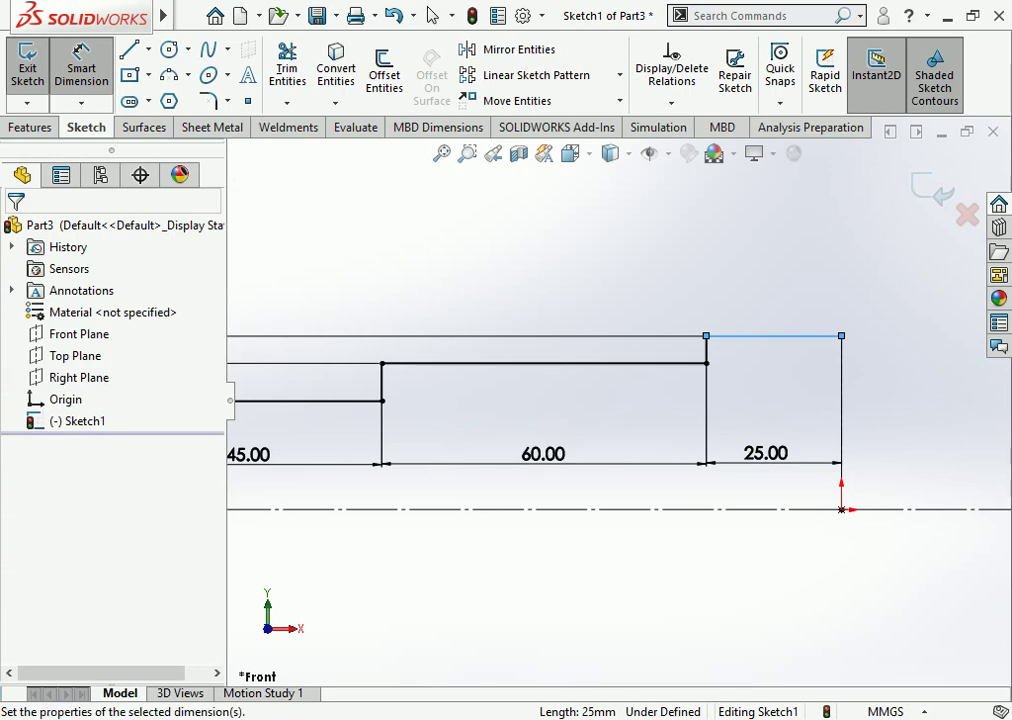
key("Return")
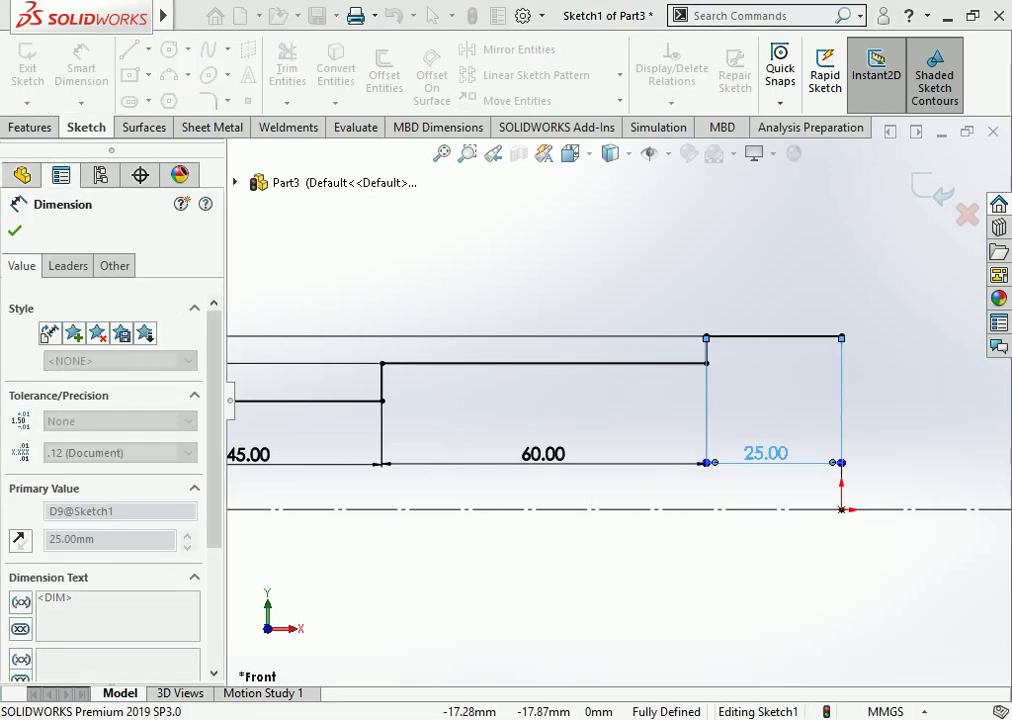
key("Escape")
scroll(617, 420, "up", 3)
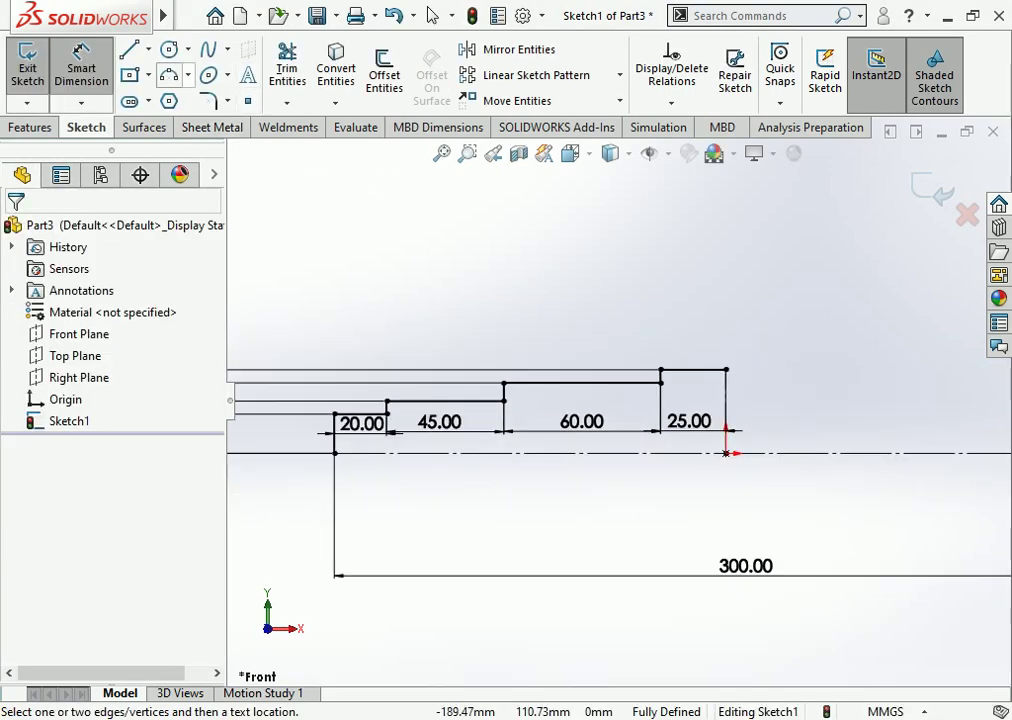
left_click(432, 15)
Select the profile's end line, step edges and risers (Line3–Line10) as entities to mirror
left_click(505, 49)
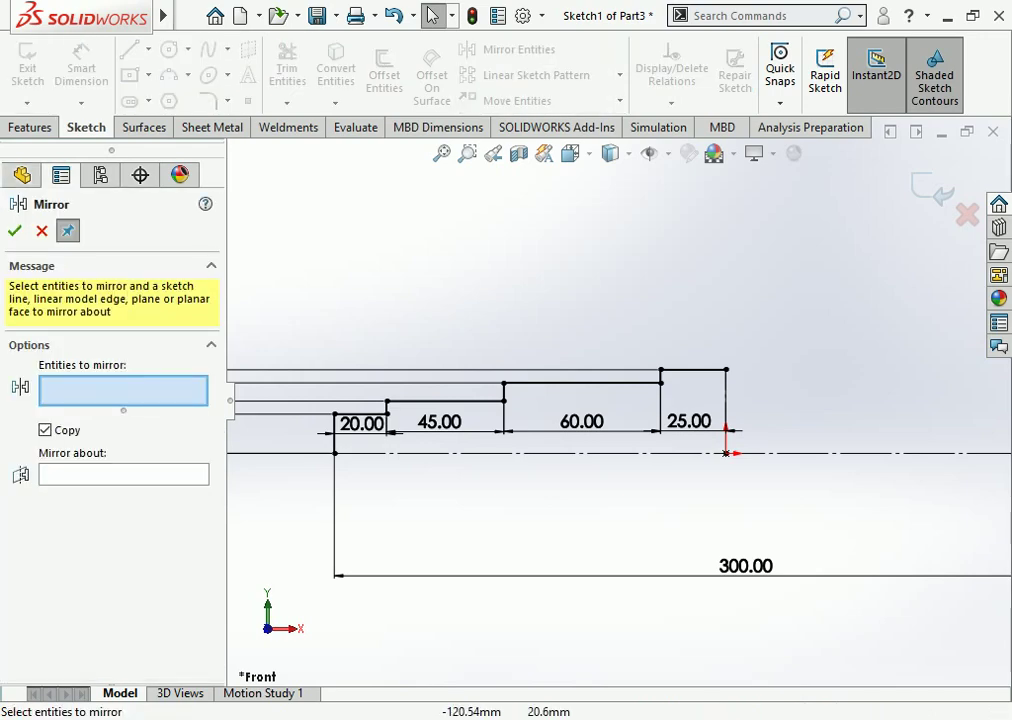
scroll(296, 451, "down", 2)
scroll(369, 444, "down", 2)
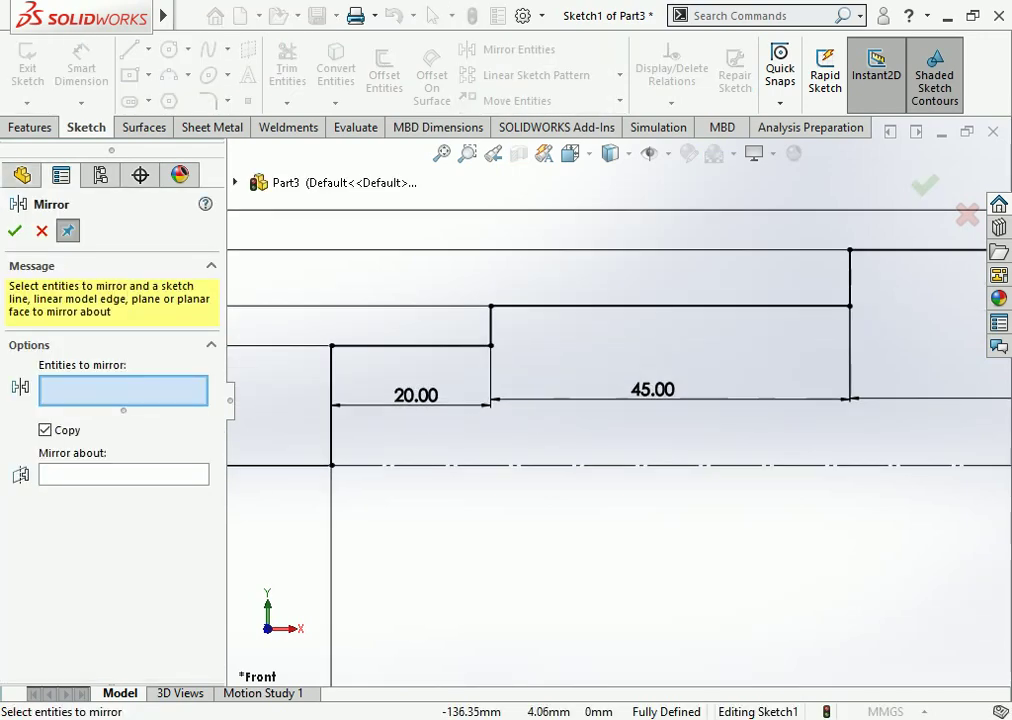
left_click(331, 430)
left_click(410, 345)
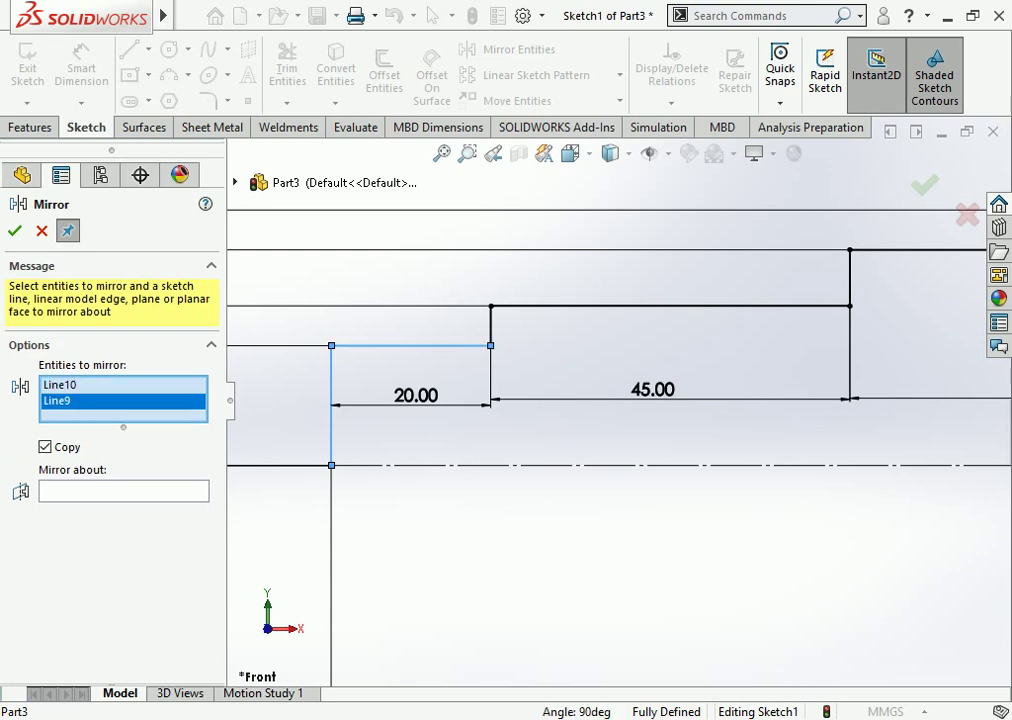
left_click(490, 325)
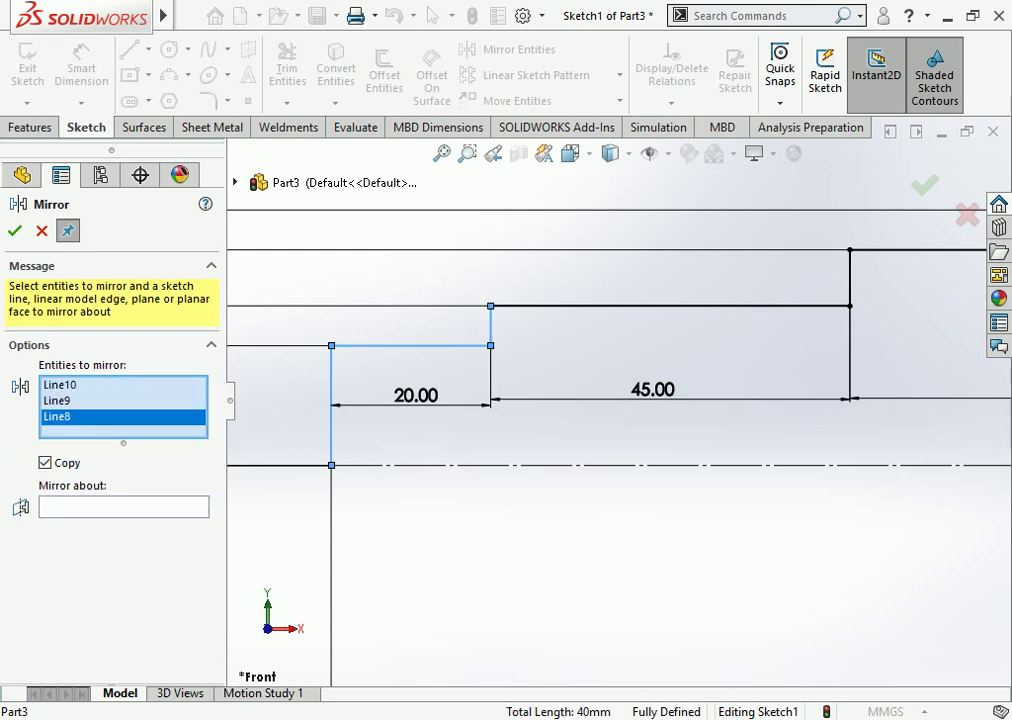
left_click(620, 305)
scroll(618, 402, "up", 3)
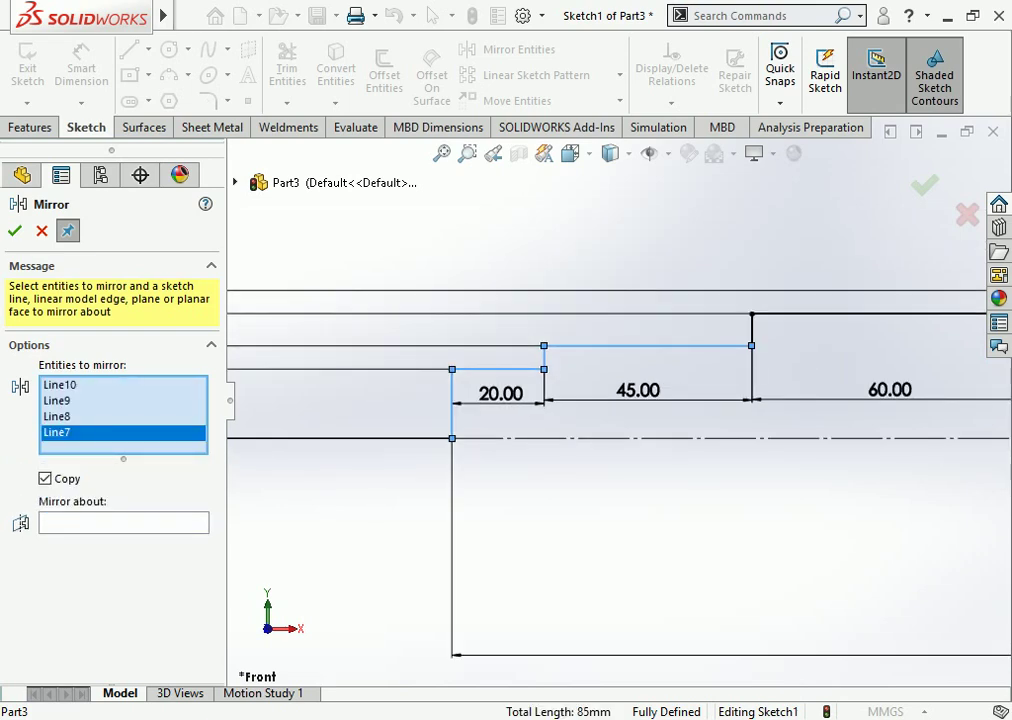
left_click(751, 329)
left_click(880, 313)
scroll(612, 390, "up", 3)
scroll(940, 360, "down", 2)
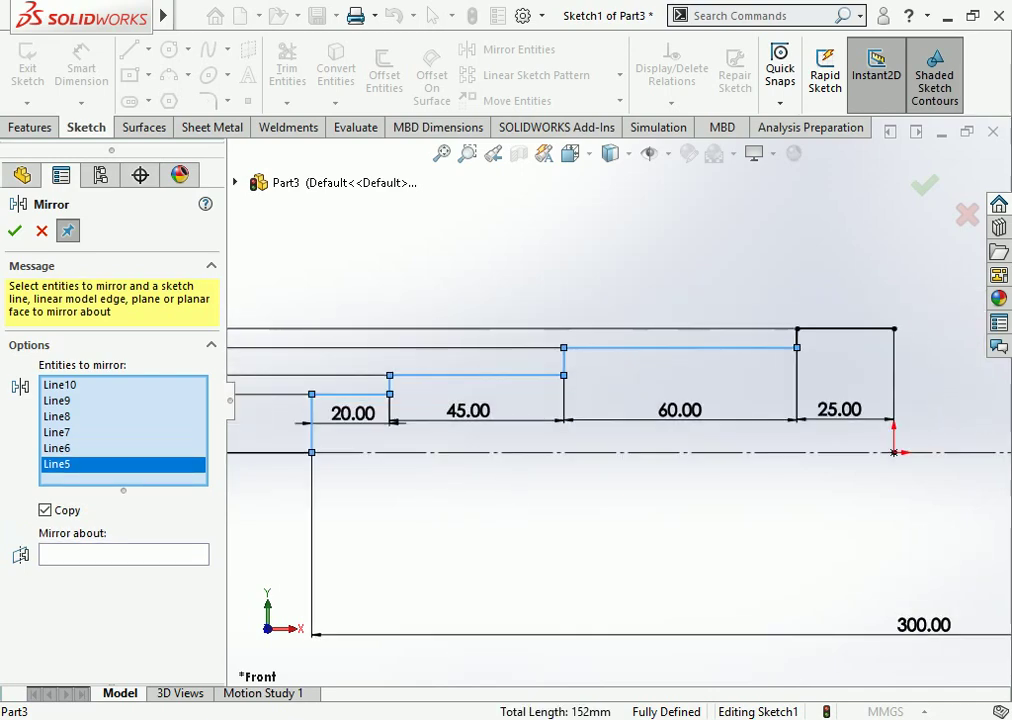
scroll(841, 323, "down", 2)
left_click(764, 349)
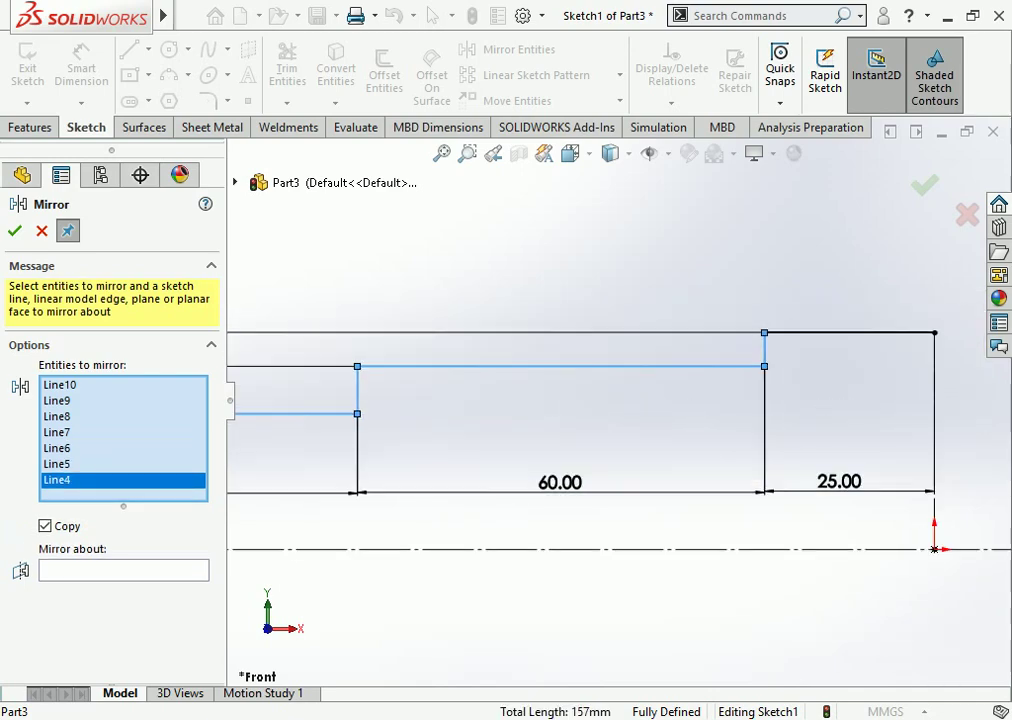
left_click(850, 332)
scroll(623, 402, "up", 3)
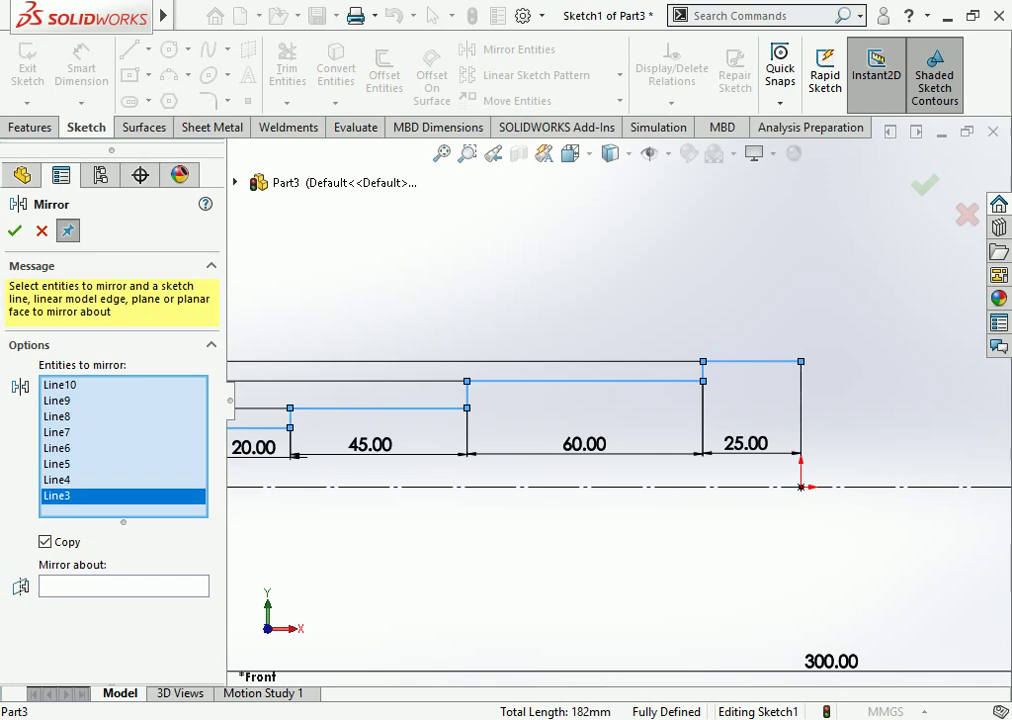
Mirror the selected lines about the vertical end line Line2
left_click(123, 586)
scroll(800, 432, "down", 3)
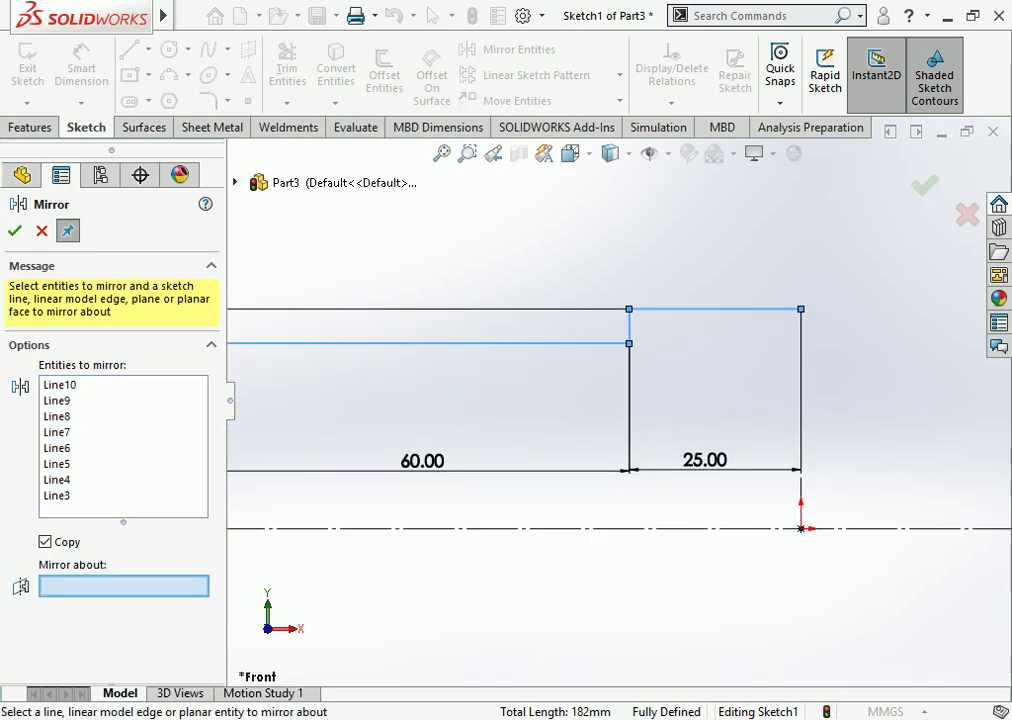
left_click(720, 528)
scroll(617, 400, "up", 3)
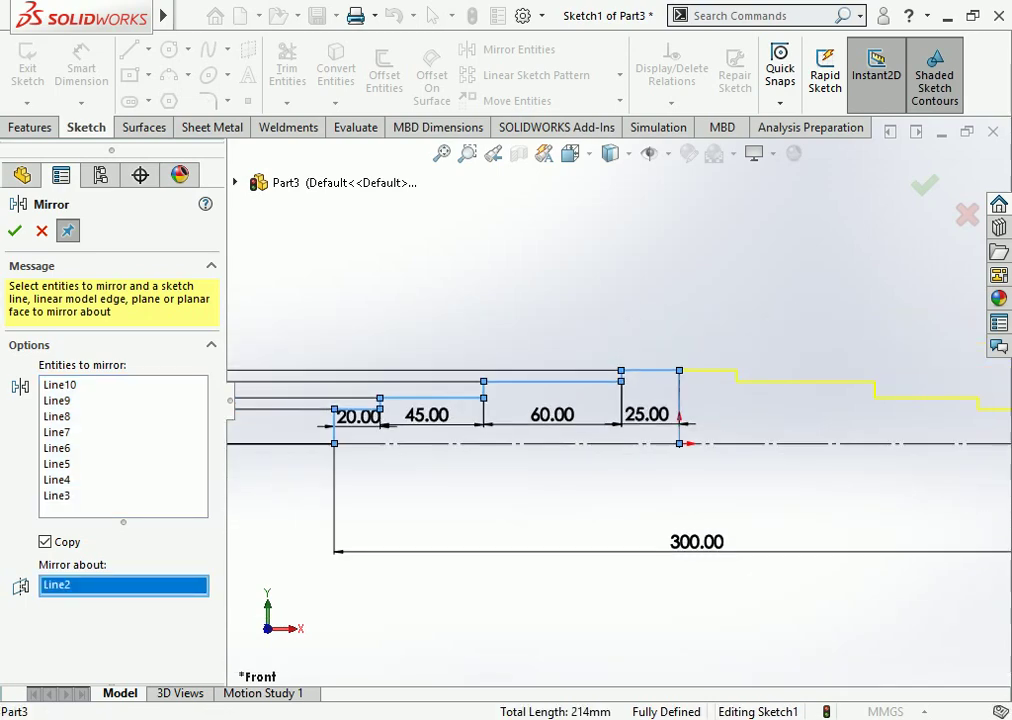
scroll(618, 402, "up", 2)
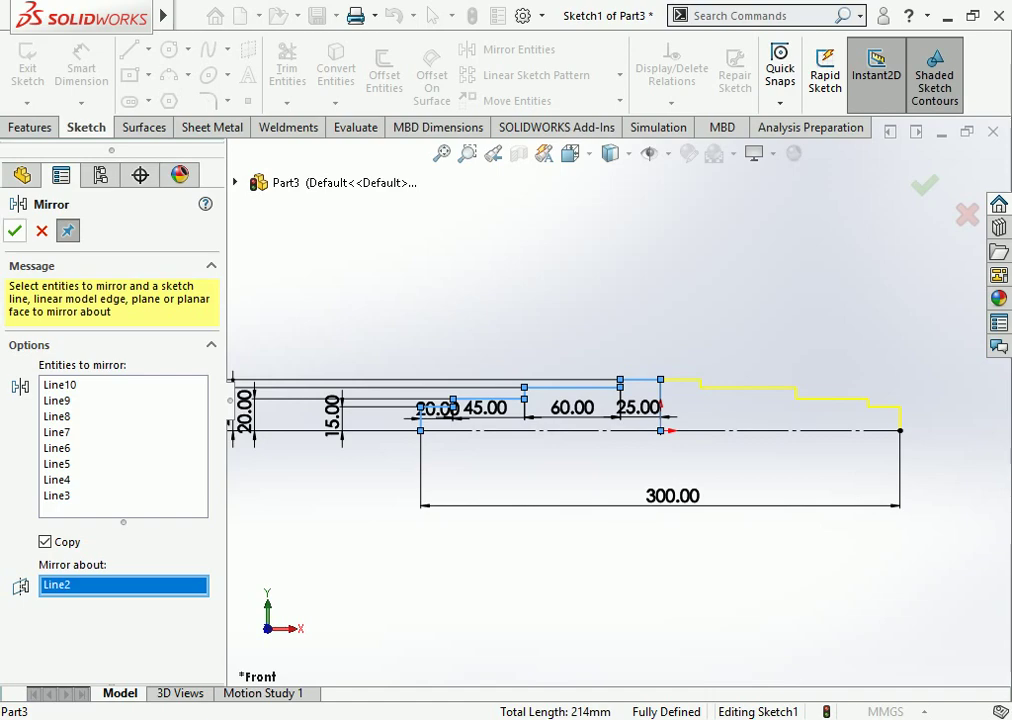
key("Return")
key("Return")
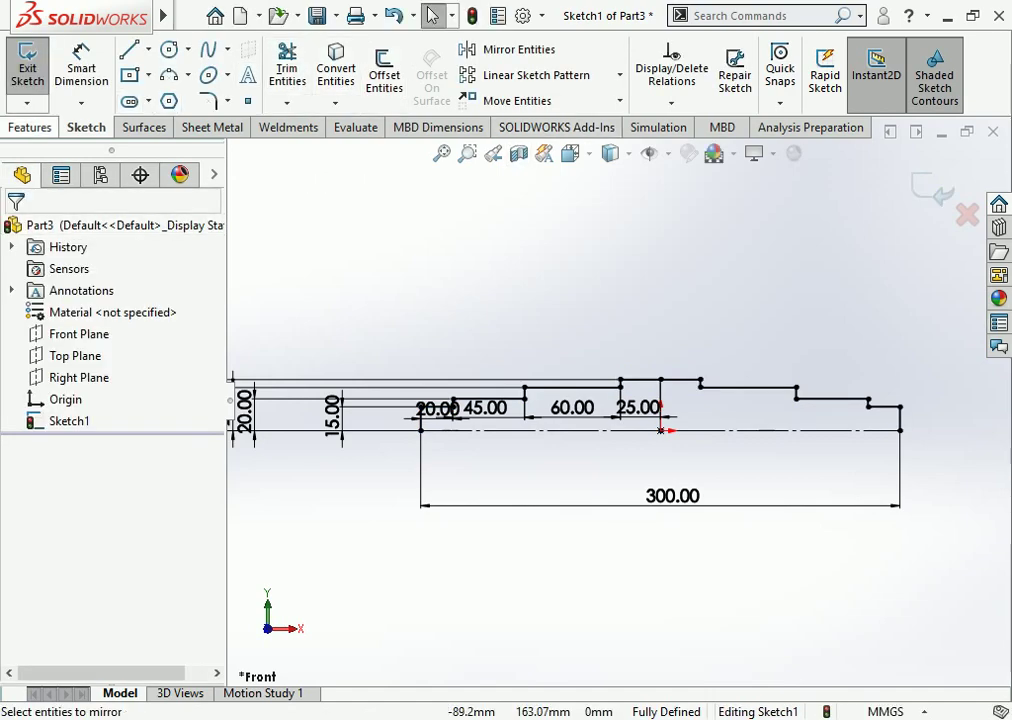
left_click(30, 127)
Revolve the sketch 360° about the 300 mm centerline to create Revolve1
scroll(470, 530, "down", 3)
scroll(470, 530, "down", 2)
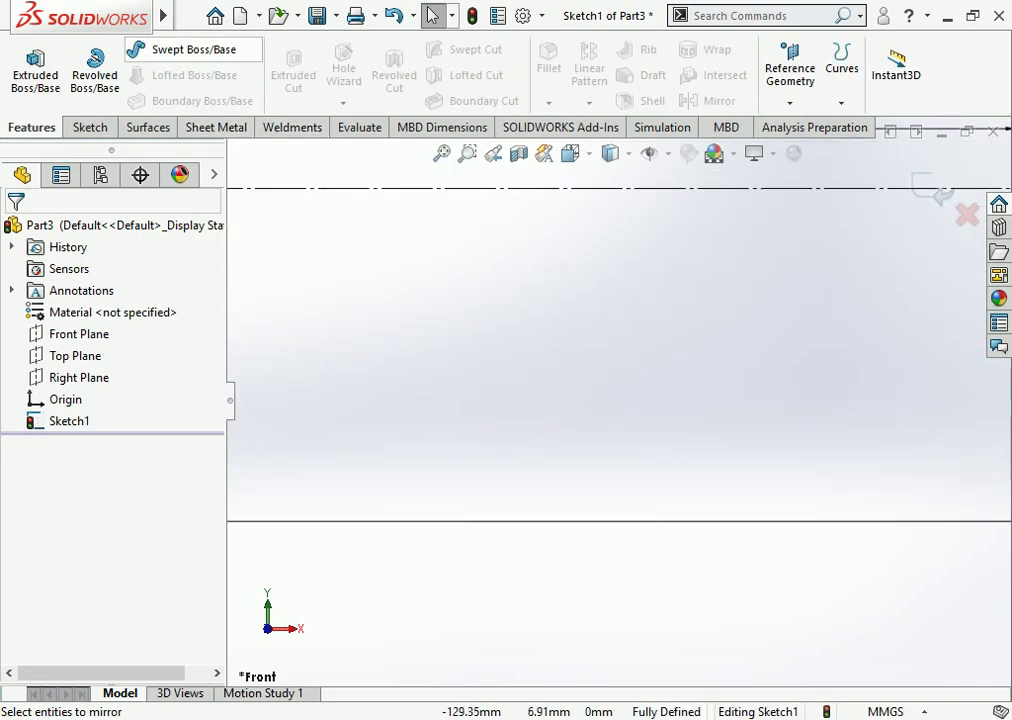
left_click(95, 65)
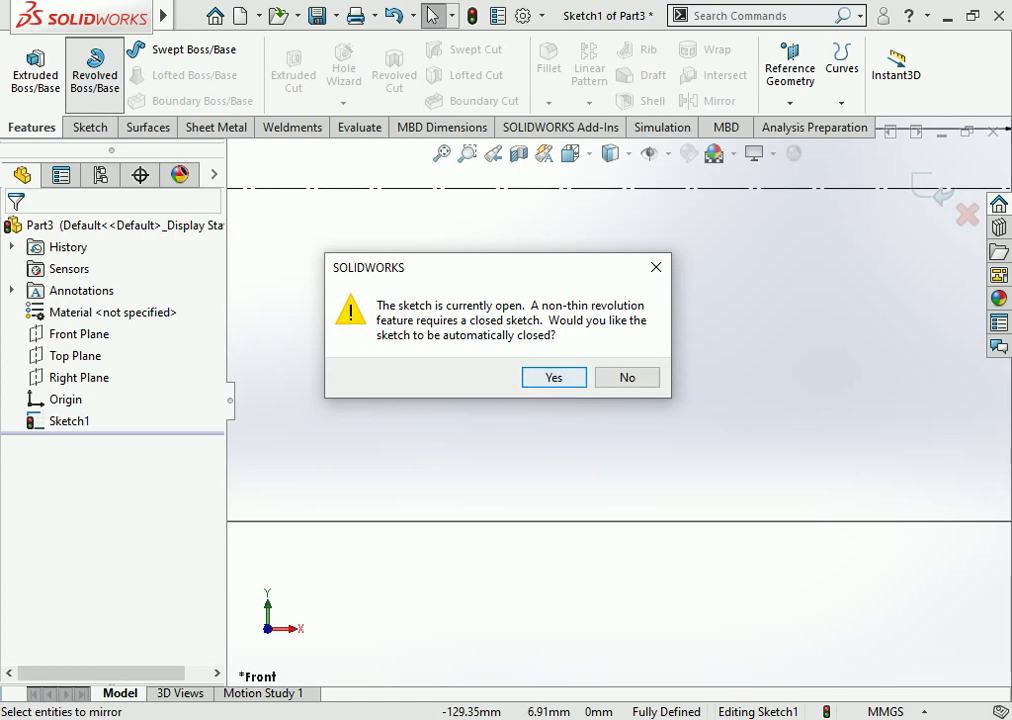
key("Return")
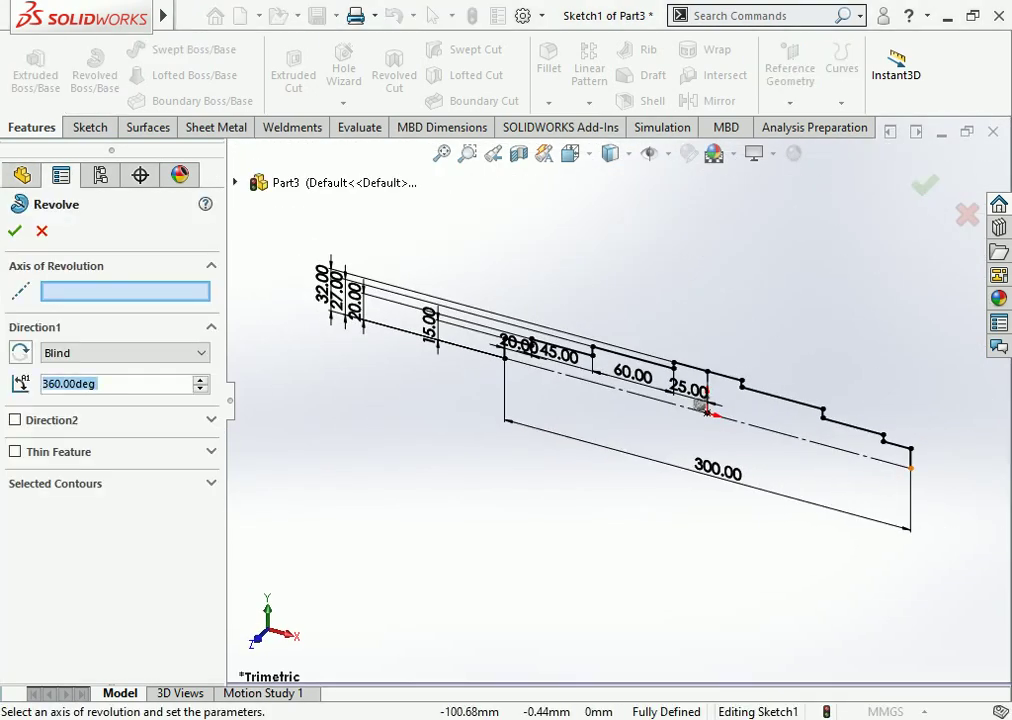
left_click(705, 408)
scroll(800, 408, "down", 2)
scroll(872, 410, "down", 2)
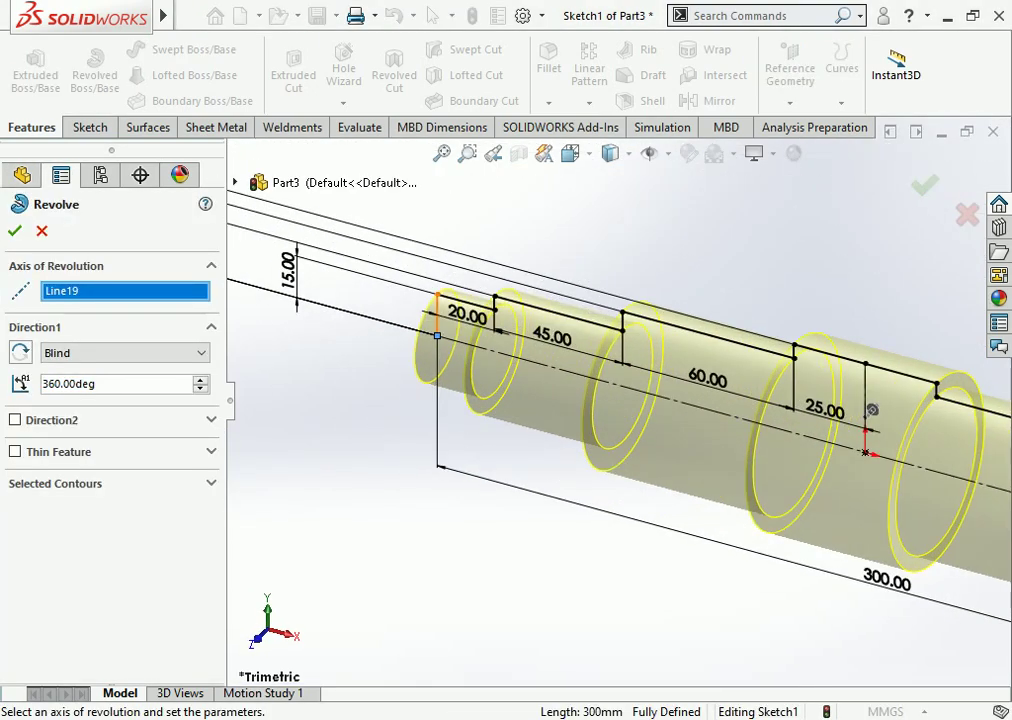
key("Return")
scroll(872, 410, "up", 2)
scroll(872, 410, "up", 1)
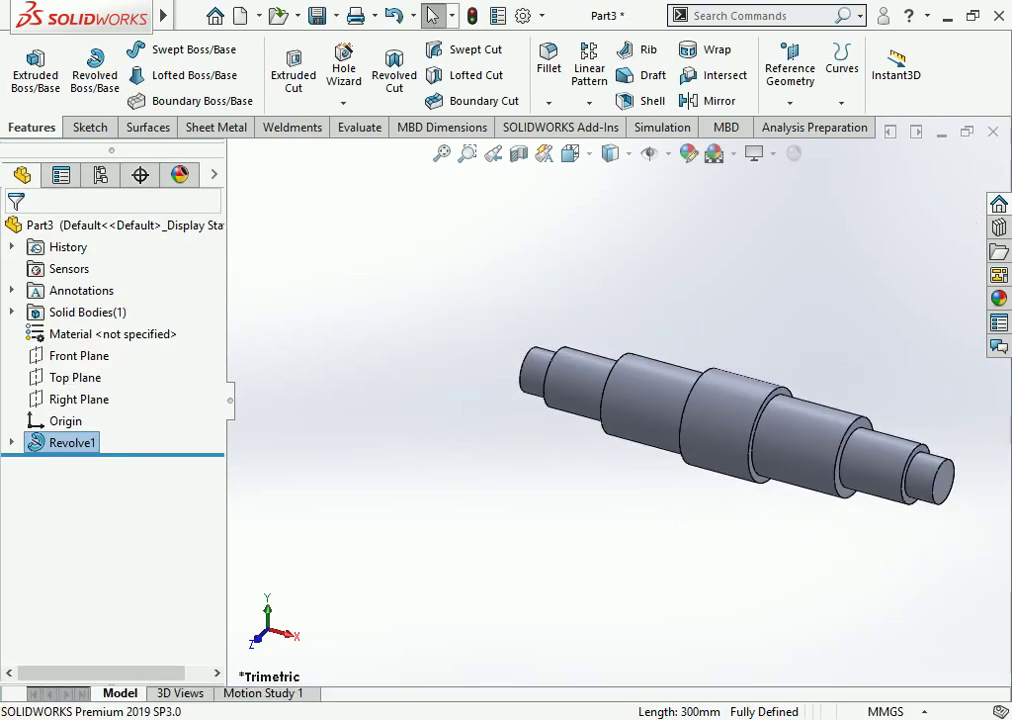
scroll(872, 410, "down", 5)
Give the whole shaft part a green appearance (RGB 95, 255, 190) from the color swatches
scroll(872, 410, "down", 3)
scroll(872, 410, "down", 1)
scroll(872, 410, "down", 1)
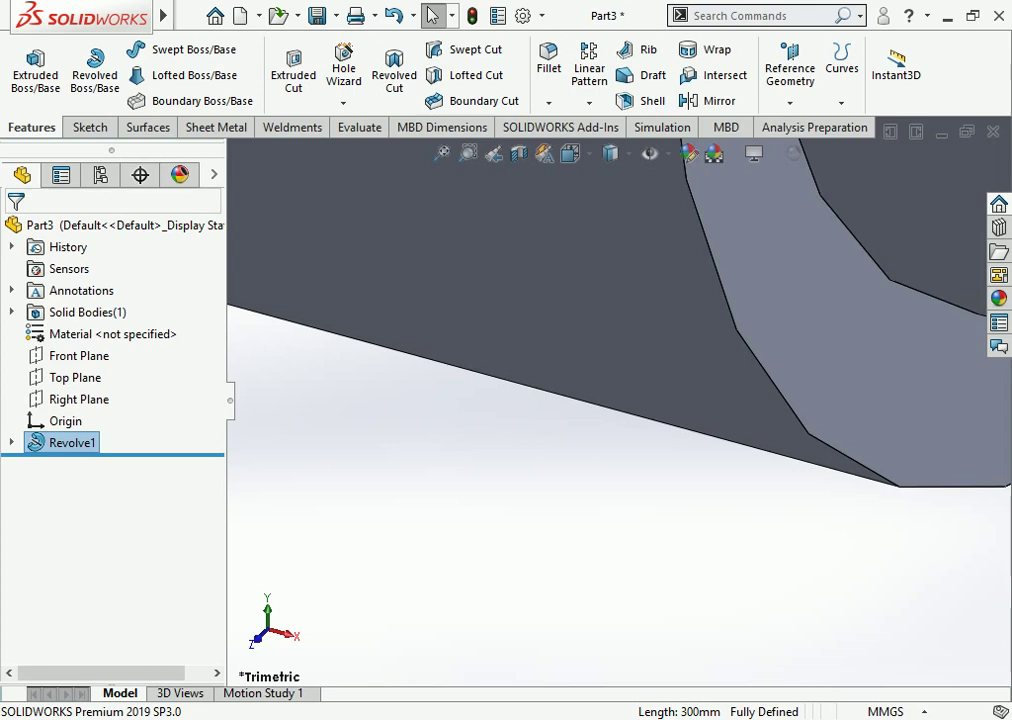
scroll(872, 410, "down", 1)
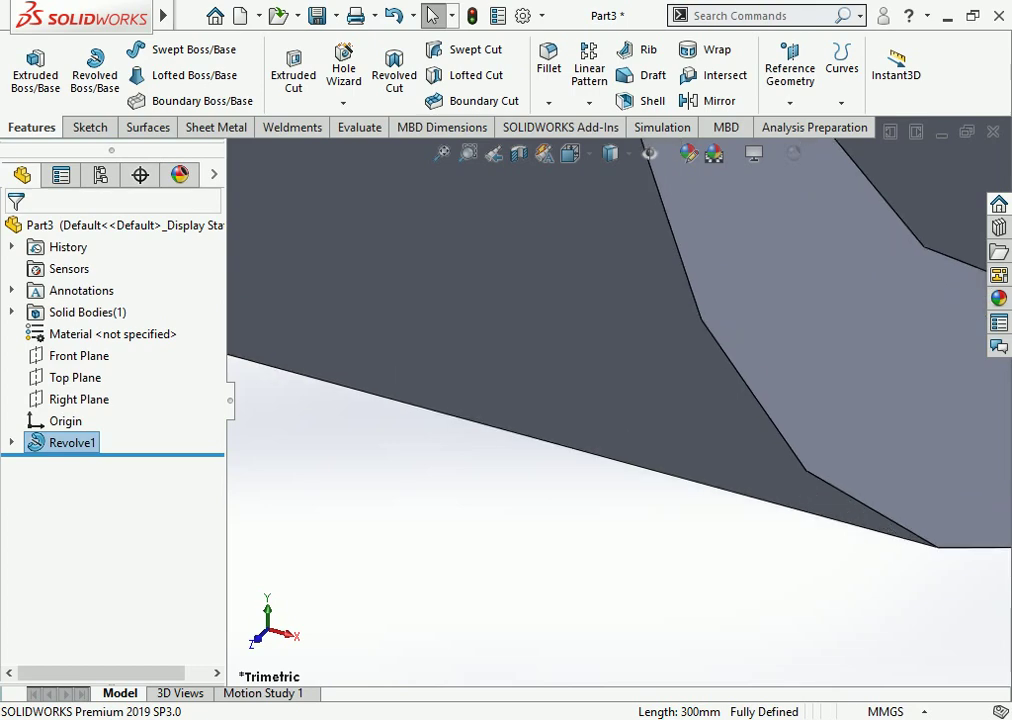
left_click(779, 344)
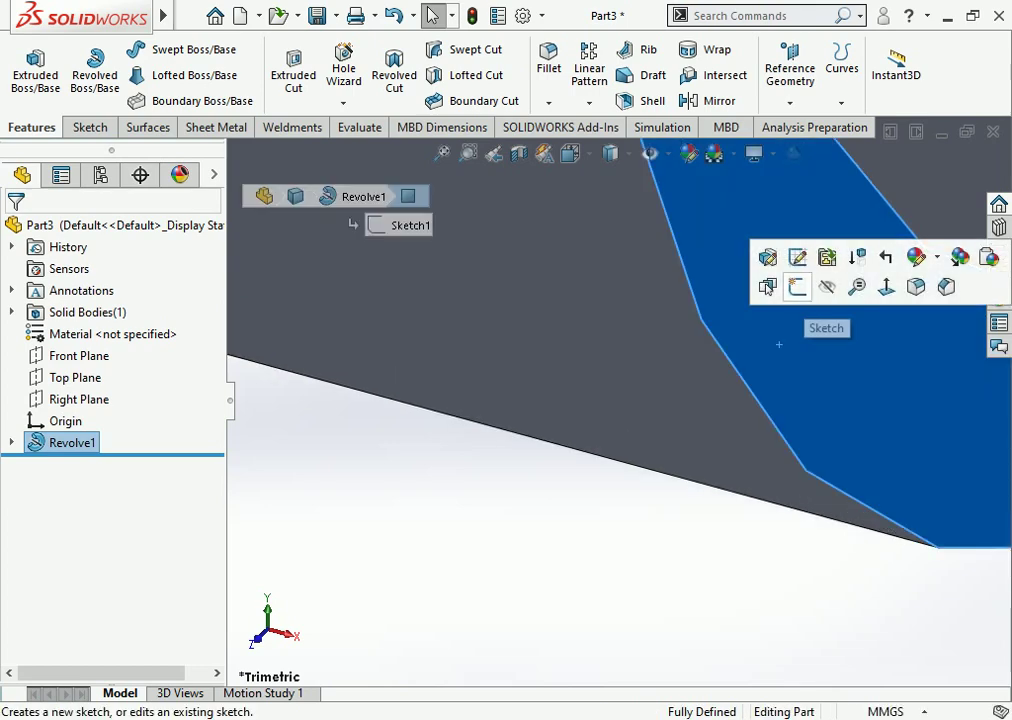
key("Escape")
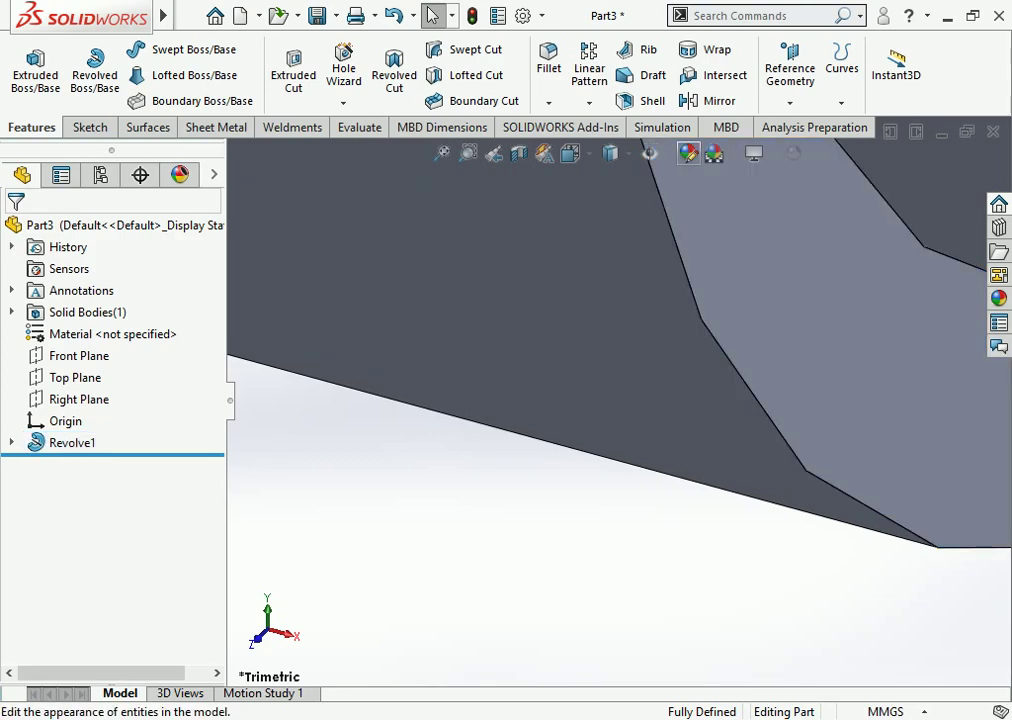
left_click(688, 153)
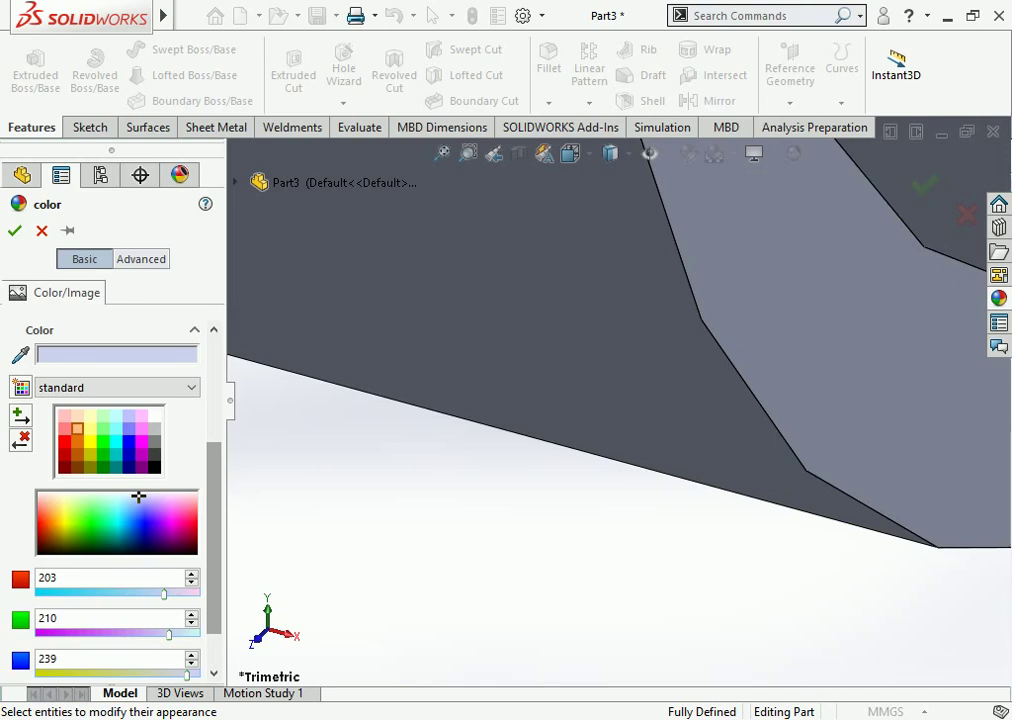
left_click(106, 512)
key("f")
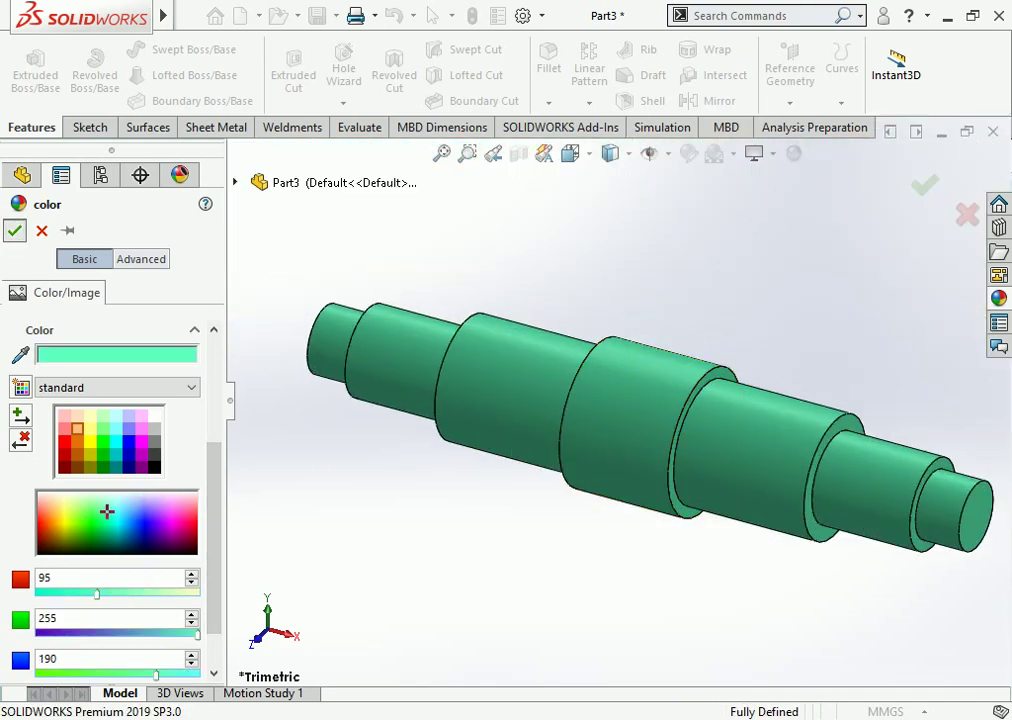
key("Return")
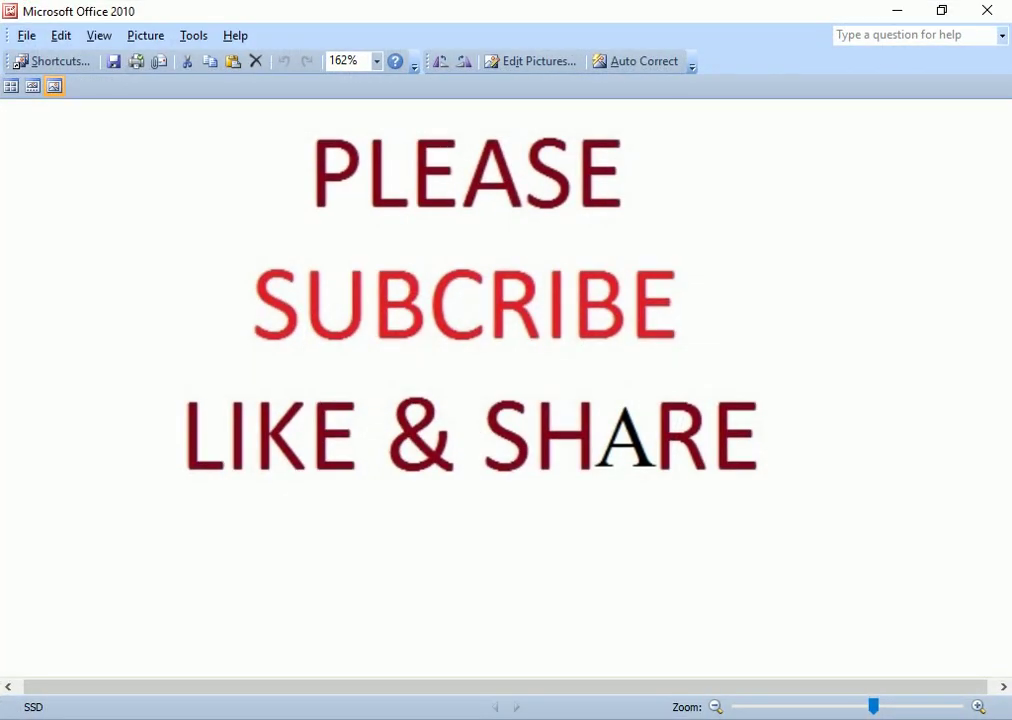